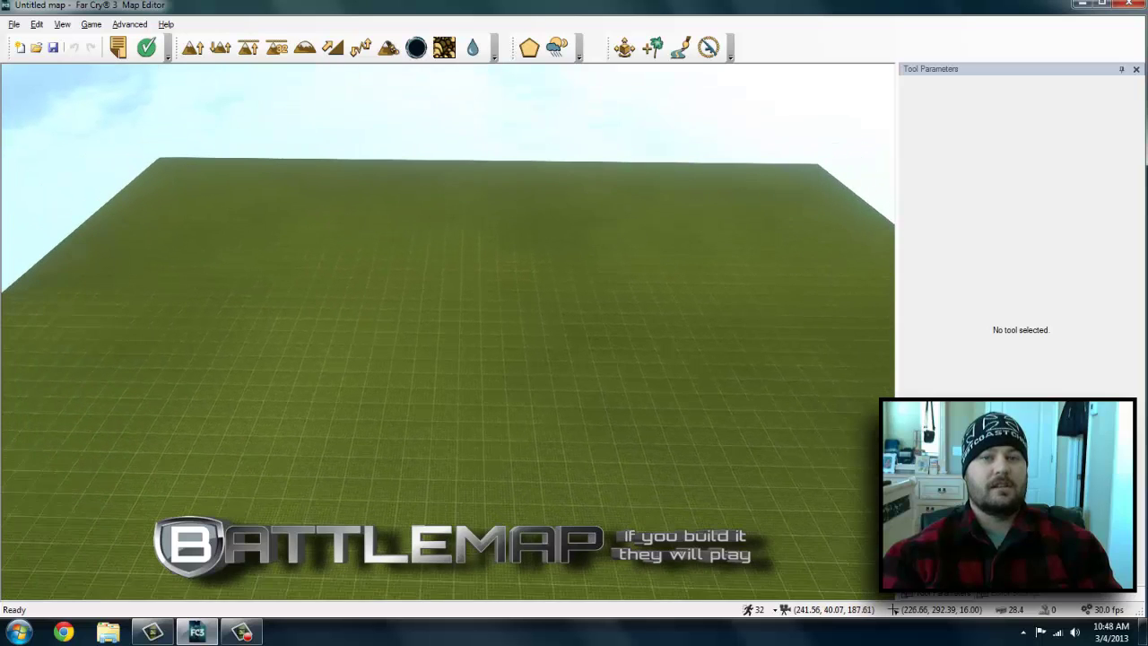
key("w")
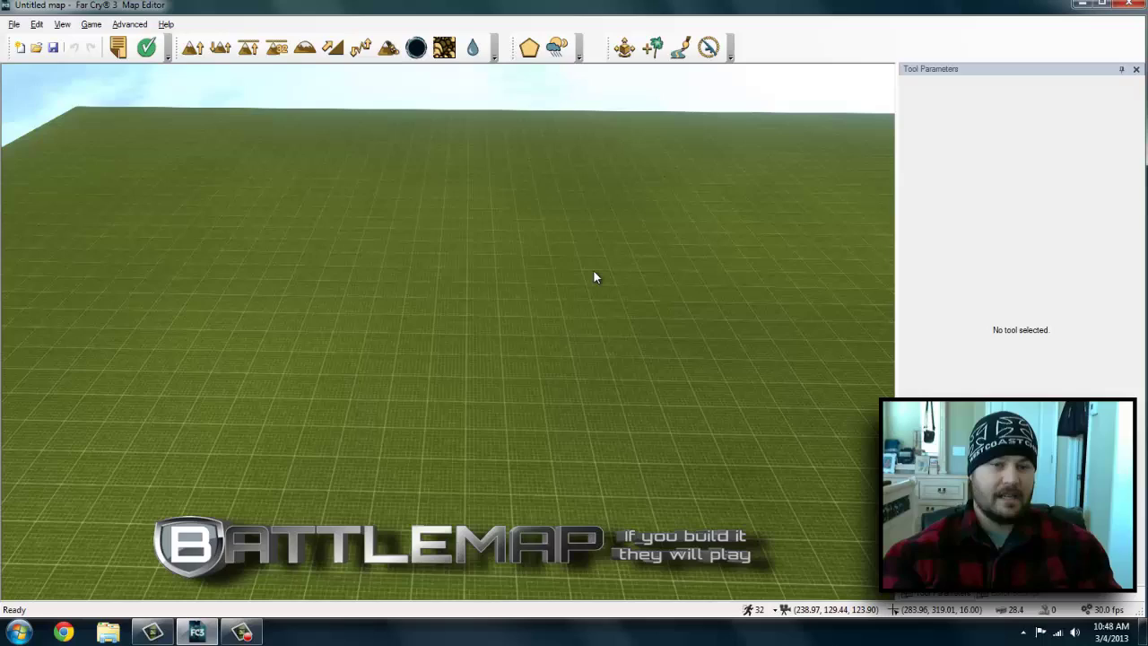
right_click_drag(575, 297, 511, 220)
key("a")
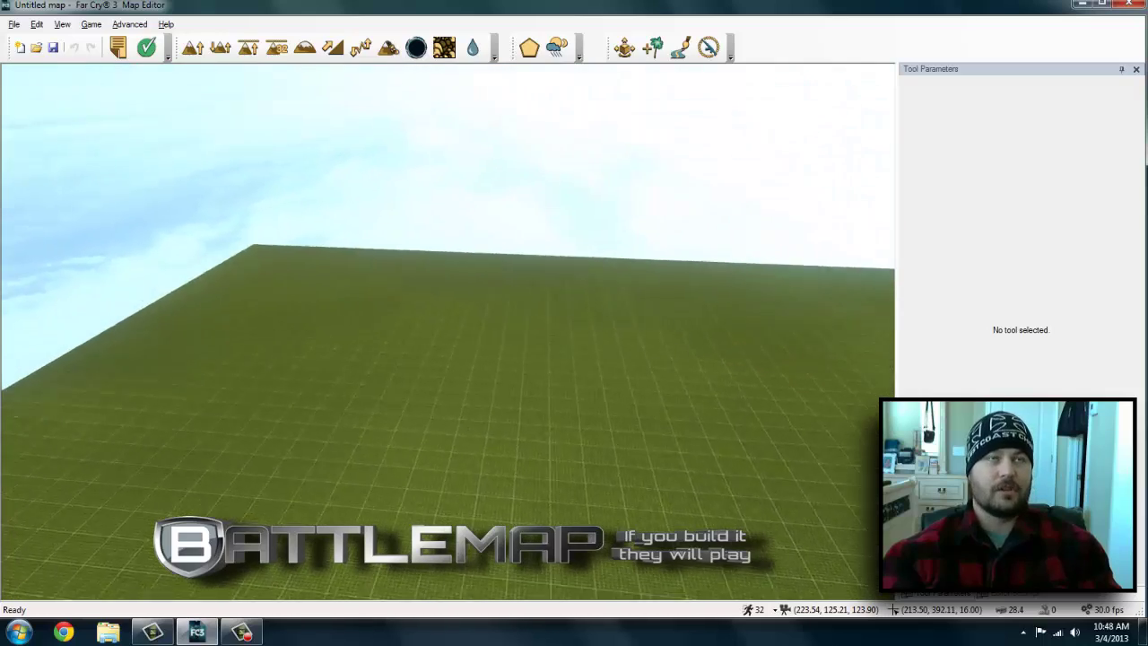
mouse_move(449, 332)
right_mouse_down()
mouse_move(502, 286)
mouse_move(485, 355)
mouse_move(449, 332)
right_mouse_up()
key("s")
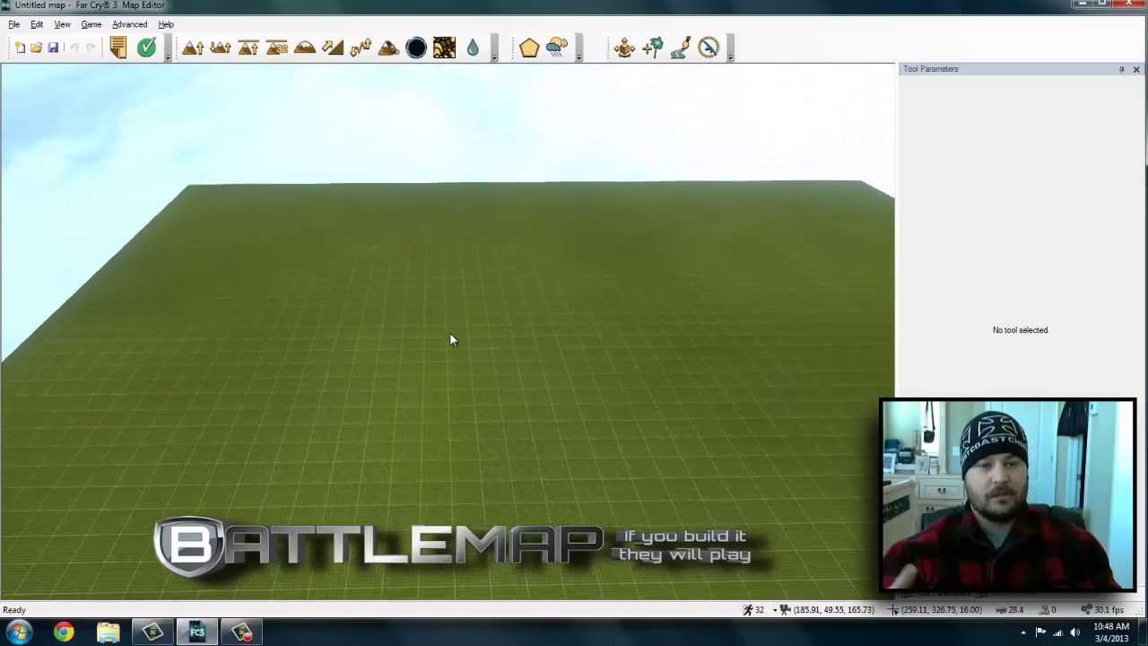
middle_click_drag(451, 339, 202, 122)
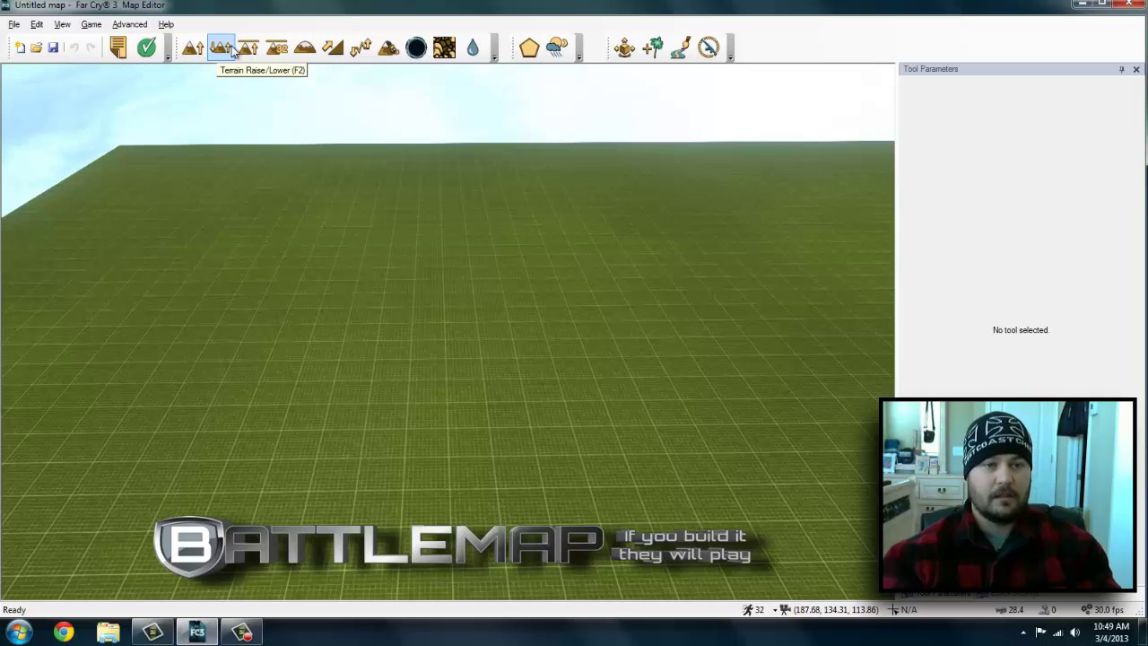
- Set up the Terrain Bump tool with a square brush and a radius of 54
left_click(194, 50)
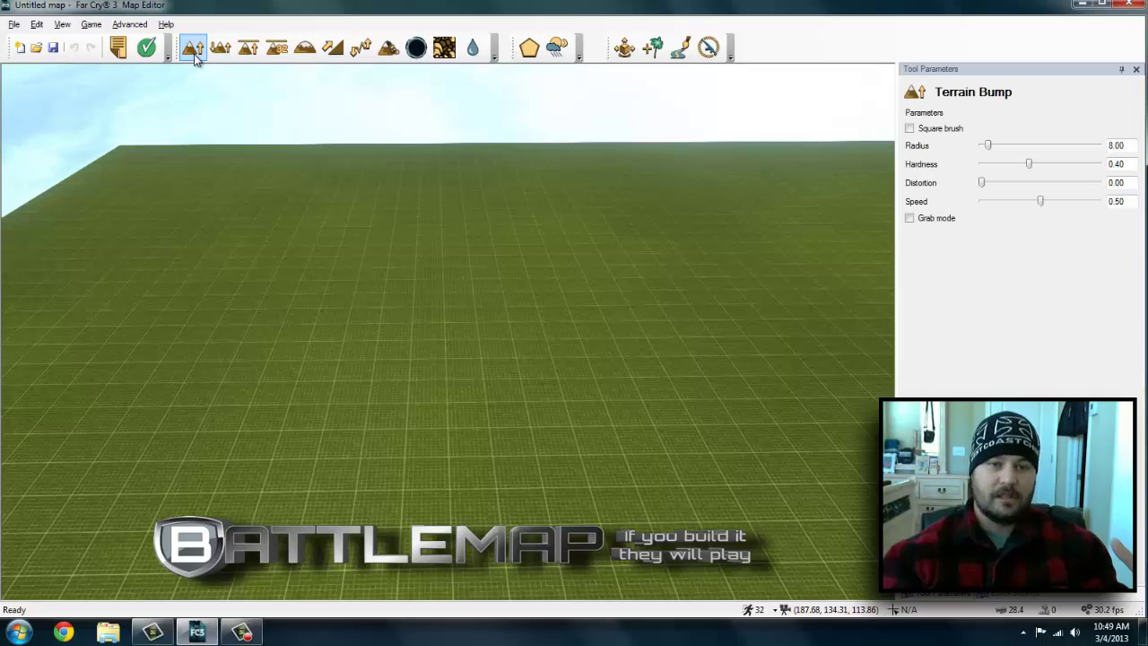
left_click(909, 130)
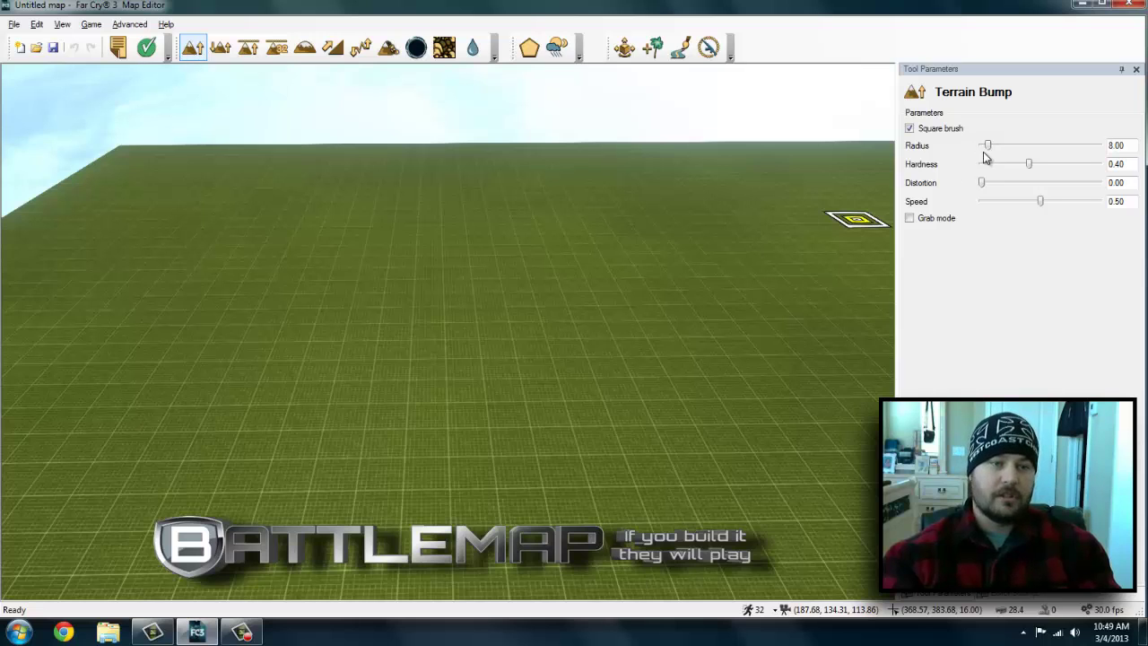
mouse_move(628, 238)
left_mouse_down("ctrl")
mouse_move(684, 237)
mouse_move(671, 237)
left_mouse_up("ctrl")
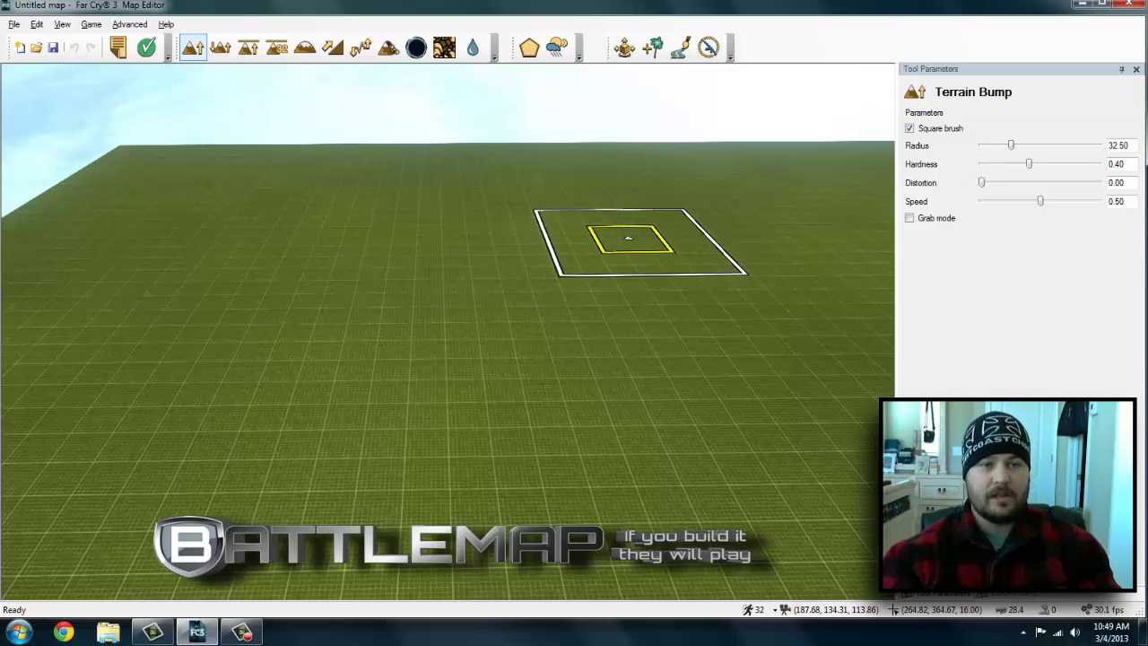
scroll(628, 238, "up", 7, "ctrl")
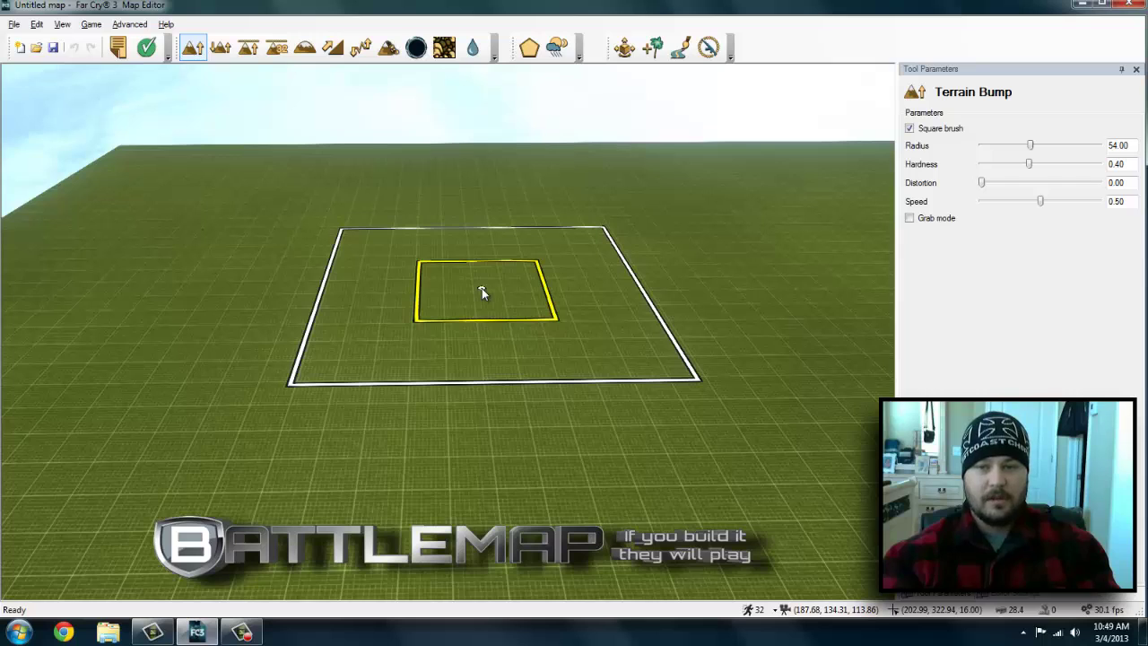
middle_click_drag(481, 288, 461, 267)
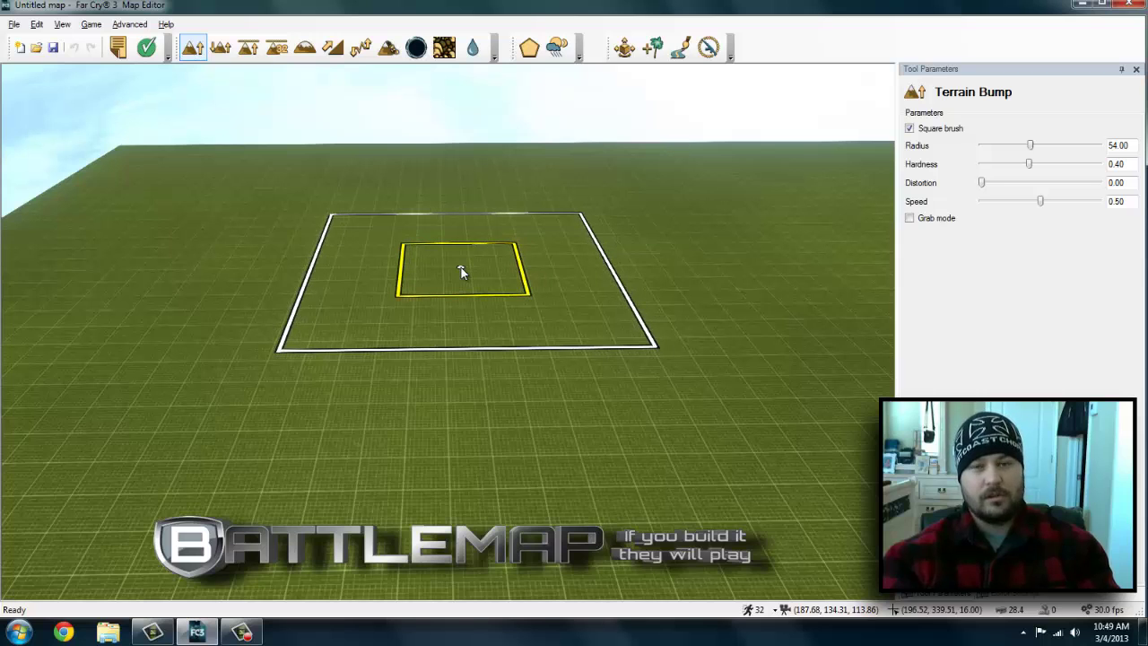
middle_click_drag(461, 267, 395, 298)
- Raise a first group of hills along the far side of the map, from the left corner across to the right
mouse_move(323, 234)
left_mouse_down()
mouse_move(308, 180)
mouse_move(384, 167)
mouse_move(459, 179)
mouse_move(457, 141)
mouse_move(461, 171)
mouse_move(385, 167)
mouse_move(374, 146)
left_mouse_up()
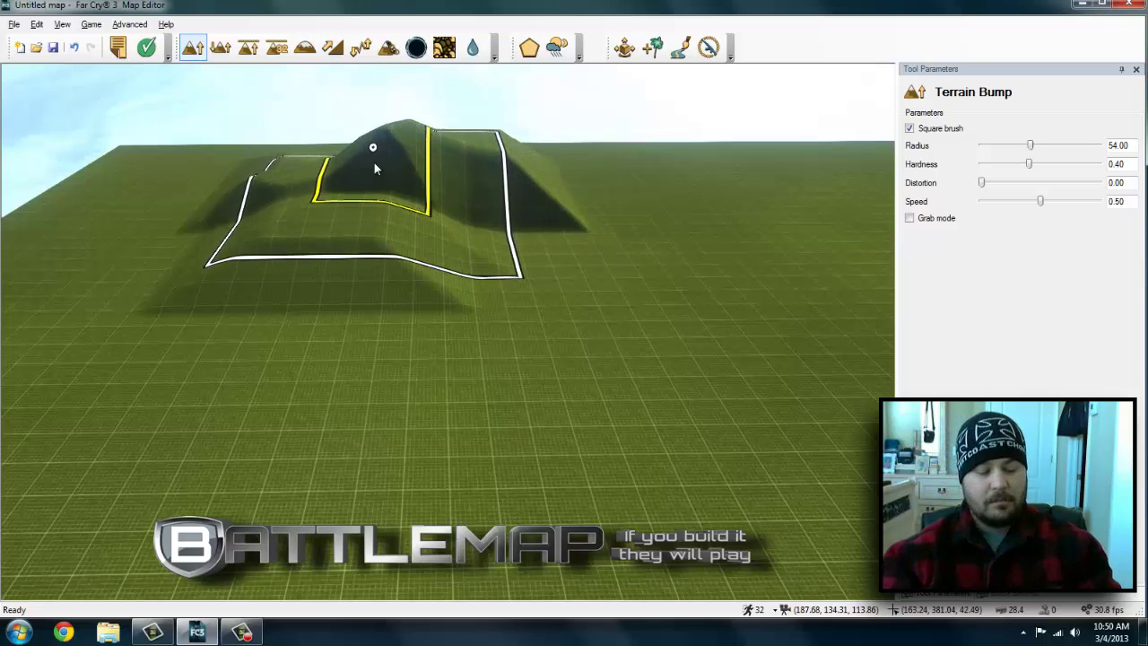
left_click_drag(627, 177, 626, 176)
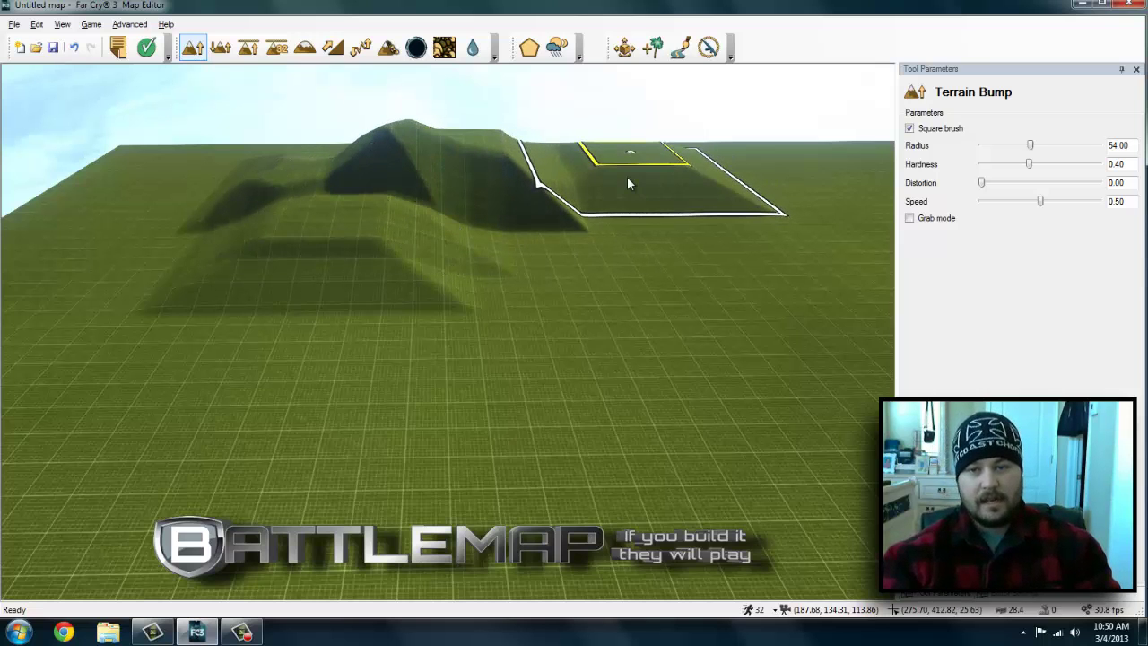
key("s")
mouse_move(613, 168)
right_mouse_down()
mouse_move(619, 260)
mouse_move(651, 169)
right_mouse_up()
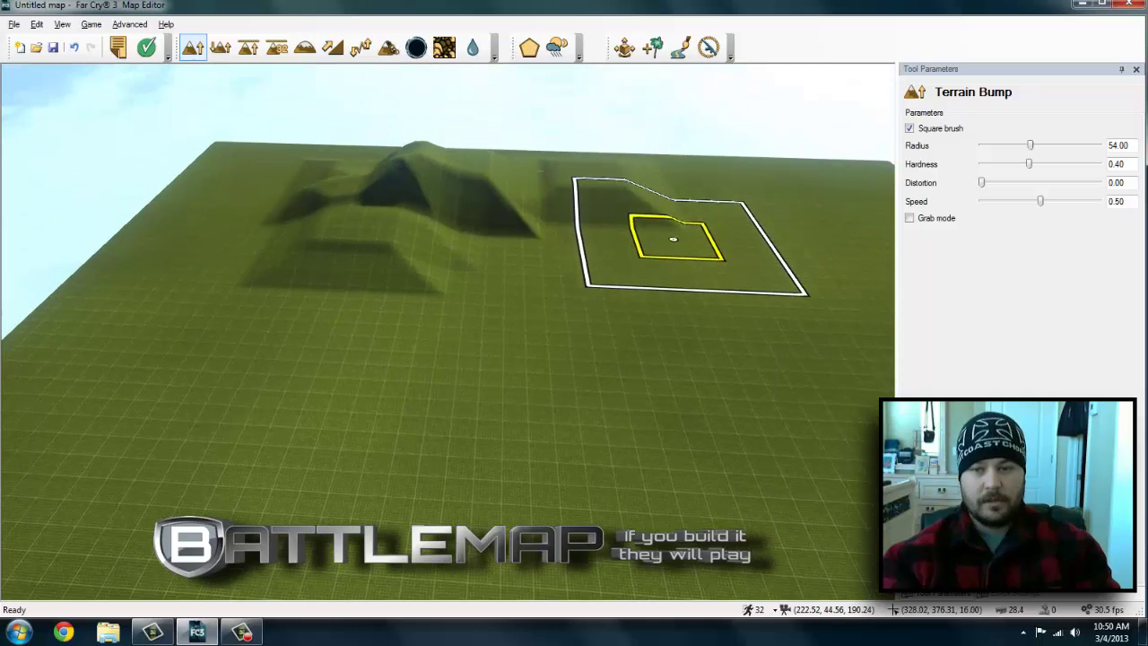
left_click_drag(673, 239, 679, 227)
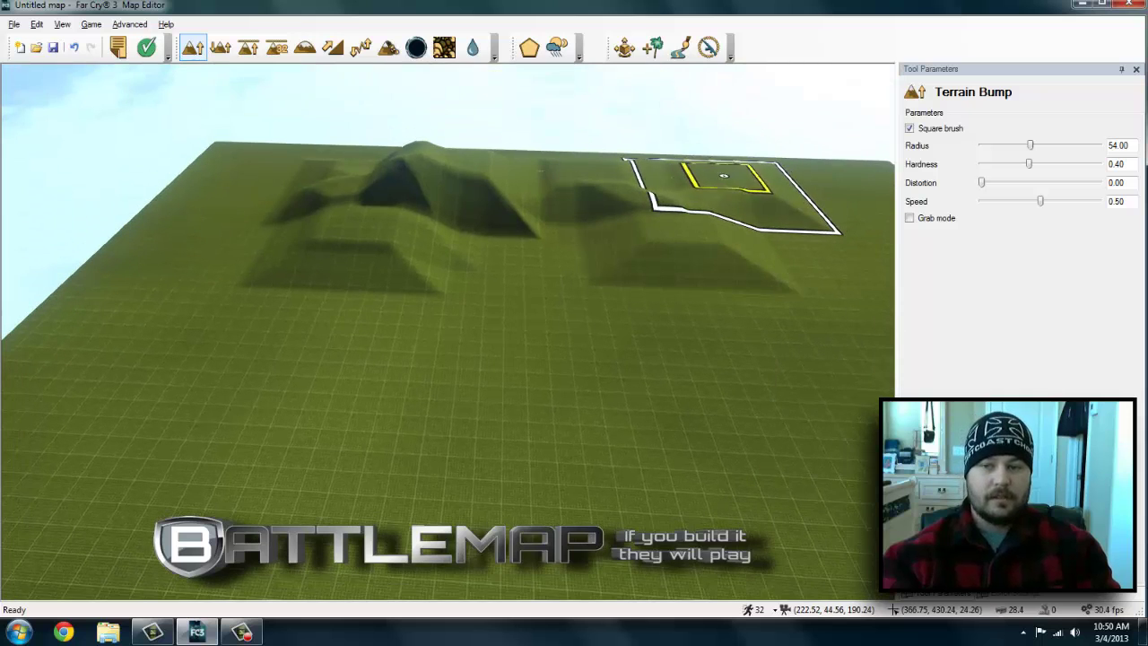
mouse_move(725, 166)
left_mouse_down()
mouse_move(825, 269)
mouse_move(791, 259)
mouse_move(787, 238)
mouse_move(754, 264)
left_mouse_up()
key("a")
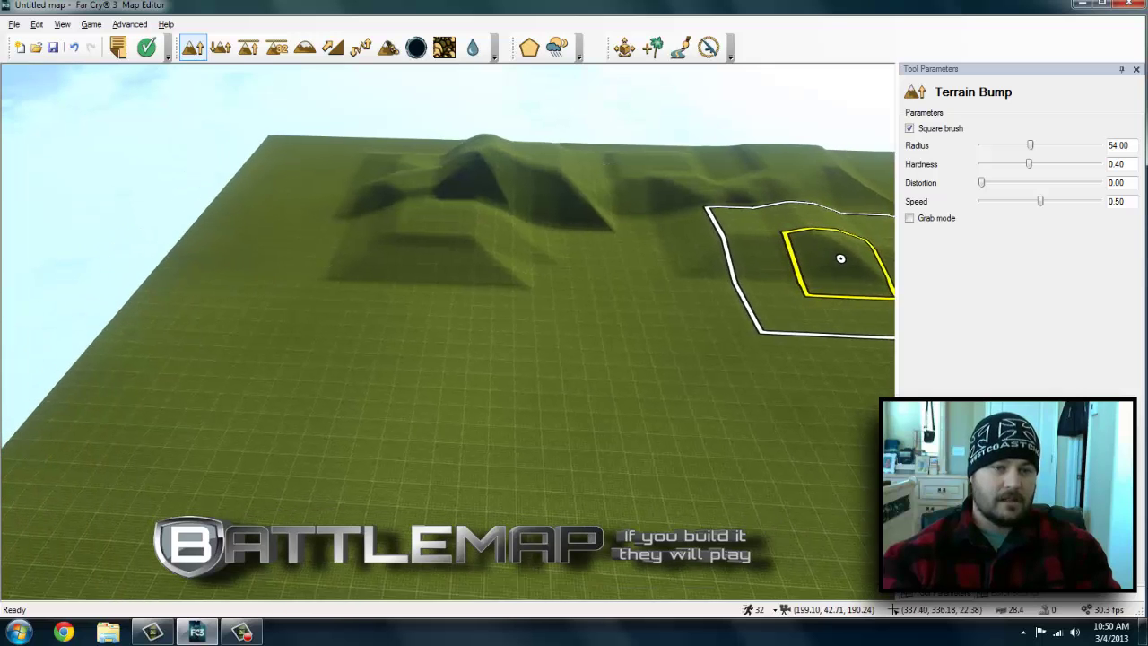
right_click_drag(840, 257, 456, 333)
key("d")
left_click_drag(702, 233, 635, 143)
- Enlarge the brush radius to 107 and build the far left hills up into a broad mountain
left_click_drag(485, 169, 518, 169, "ctrl")
scroll(485, 170, "up", 3, "ctrl")
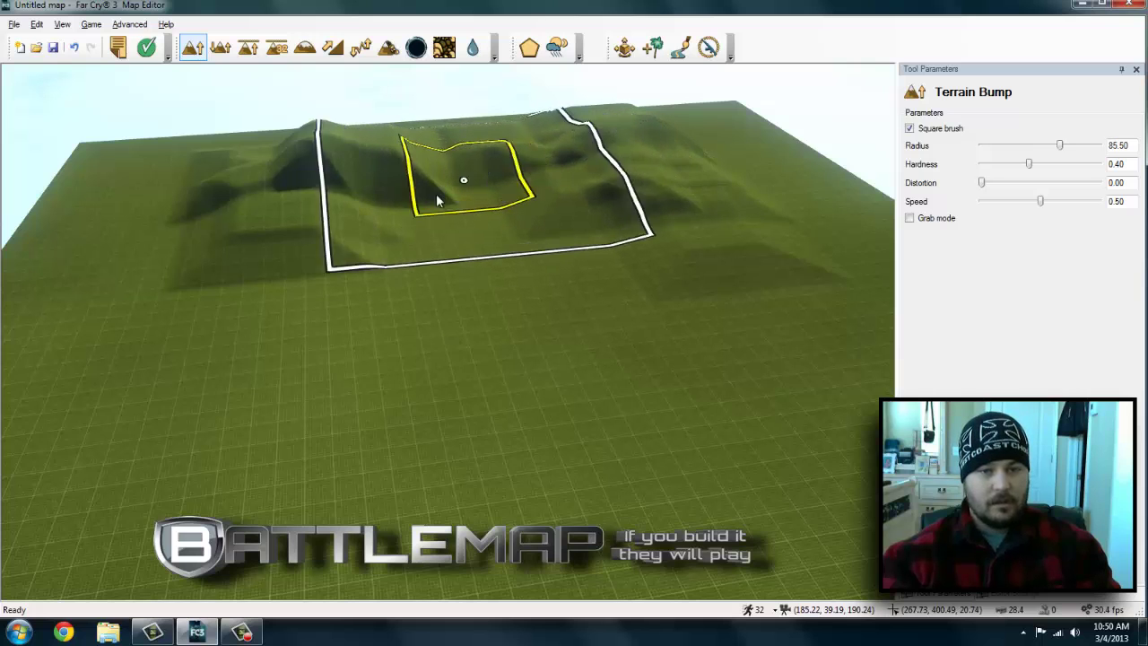
mouse_move(485, 169)
right_mouse_down()
mouse_move(655, 197)
mouse_move(485, 171)
right_mouse_up()
scroll(397, 173, "up", 2, "ctrl")
scroll(395, 173, "up", 3, "ctrl")
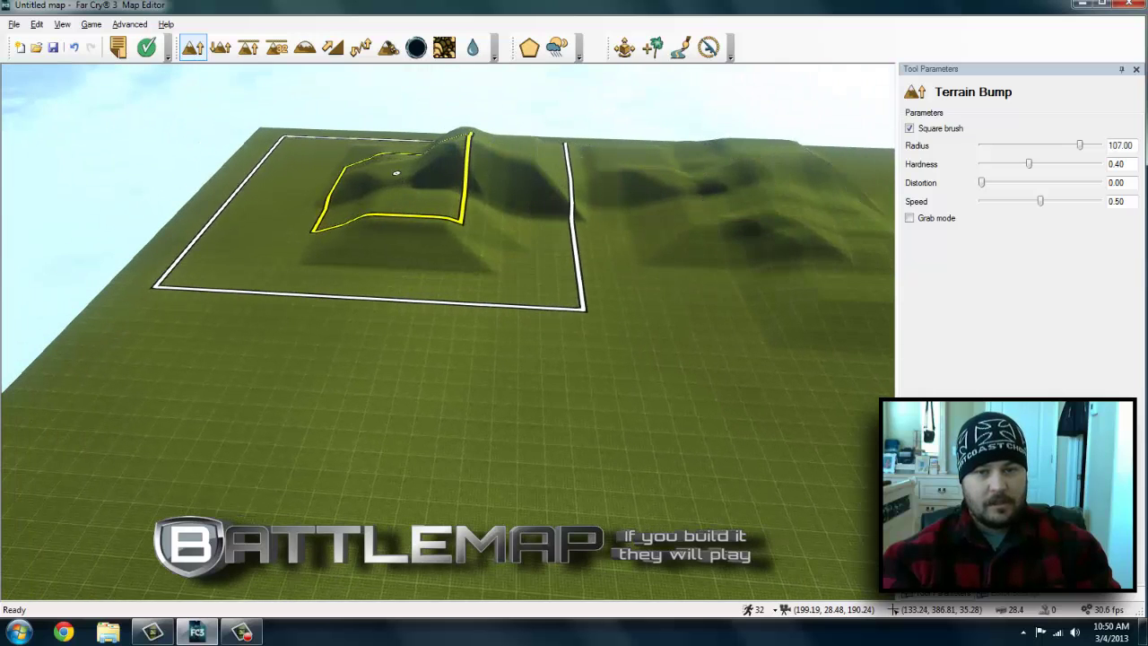
left_click_drag(438, 160, 439, 151)
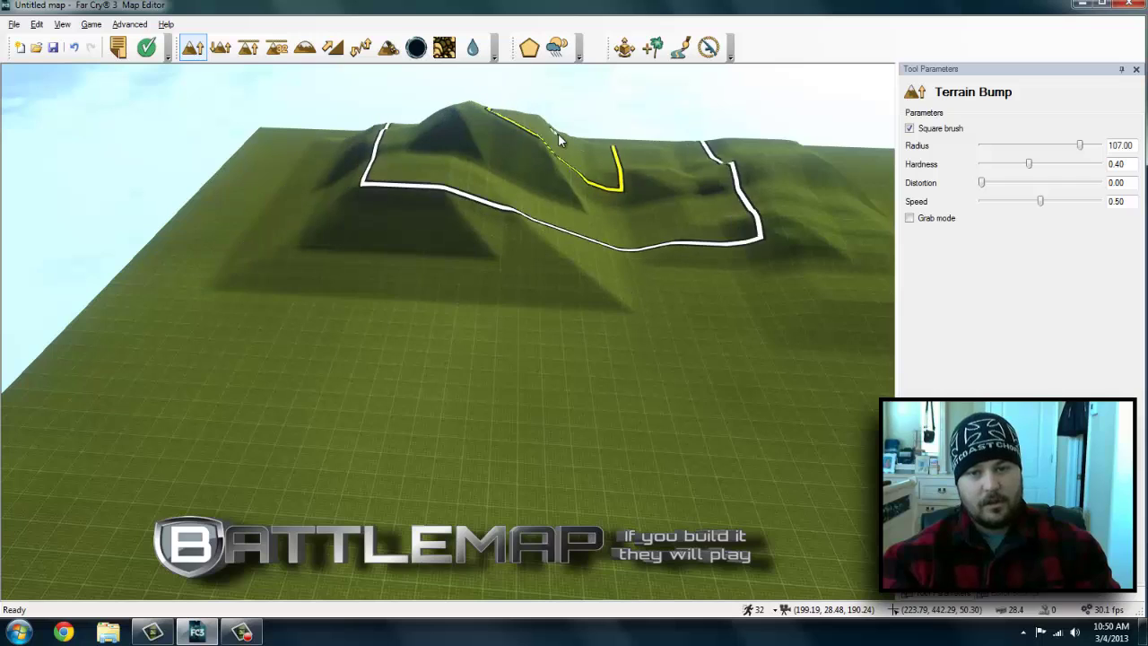
middle_click_drag(558, 133, 523, 139)
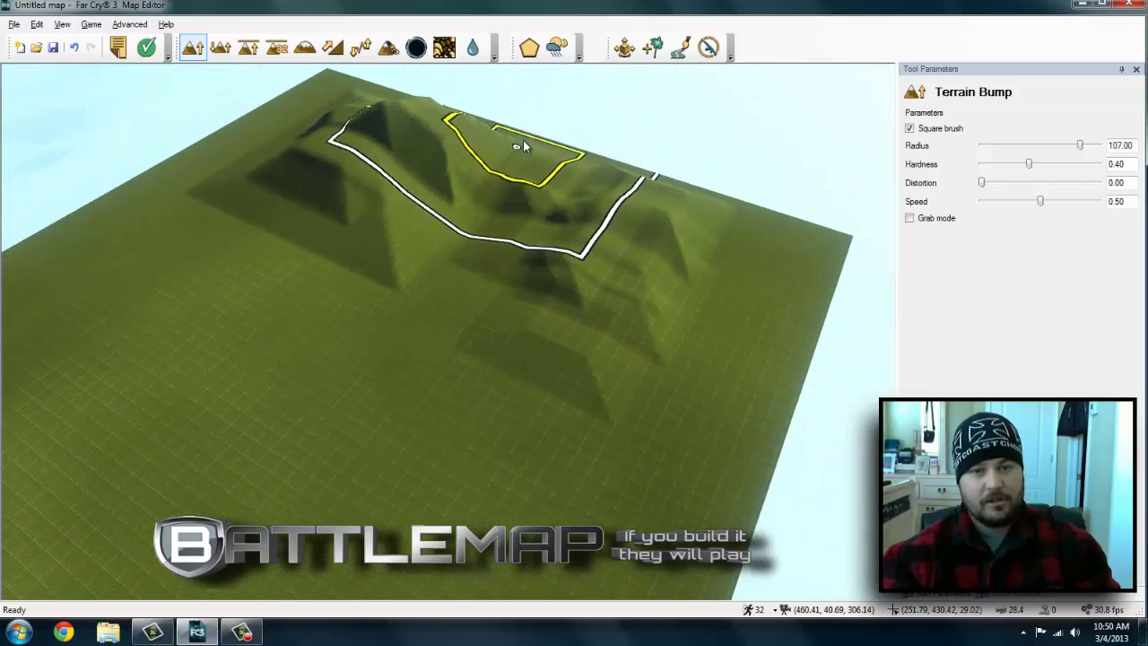
- Raise the ridge along the far edge and build the right-hand hills into a second mountain
left_click_drag(525, 136, 524, 120)
middle_click_drag(524, 119, 523, 116)
key("a")
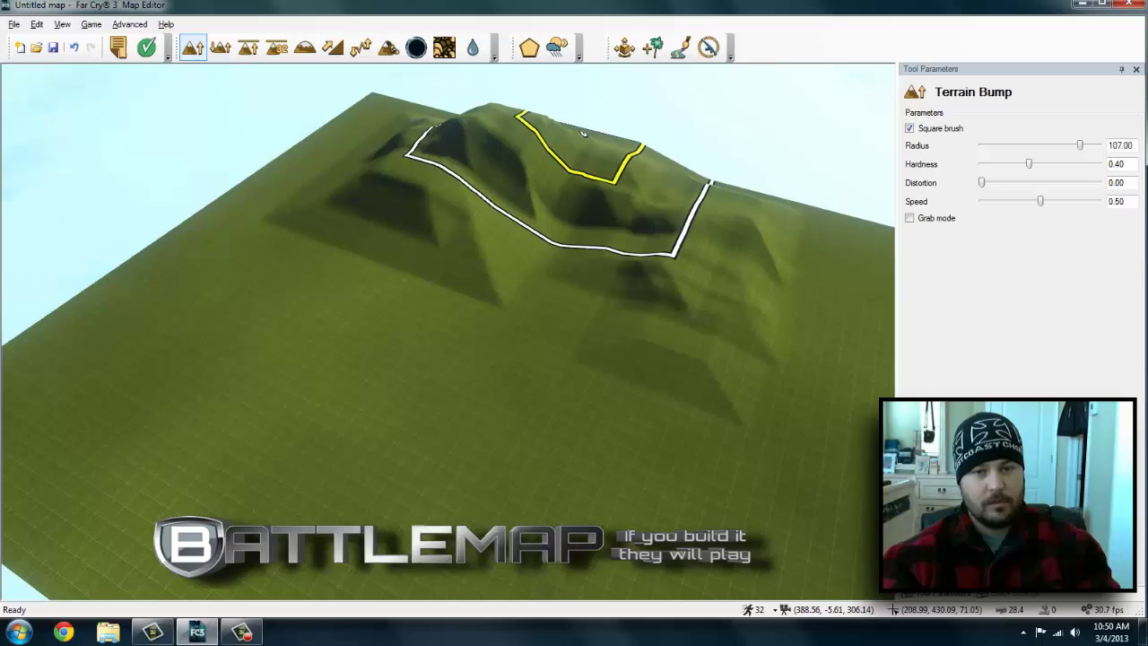
left_click_drag(483, 122, 482, 105)
mouse_move(785, 235)
left_mouse_down()
mouse_move(791, 197)
mouse_move(708, 209)
left_mouse_up()
left_click_drag(779, 209, 778, 209, "ctrl")
left_click_drag(778, 188, 780, 185)
- Reduce the brush radius to 43 and add rougher bumps around the right mountain and its far slopes
mouse_move(766, 172)
right_mouse_down()
mouse_move(764, 149)
mouse_move(762, 168)
right_mouse_up()
scroll(593, 136, "down", 3, "ctrl")
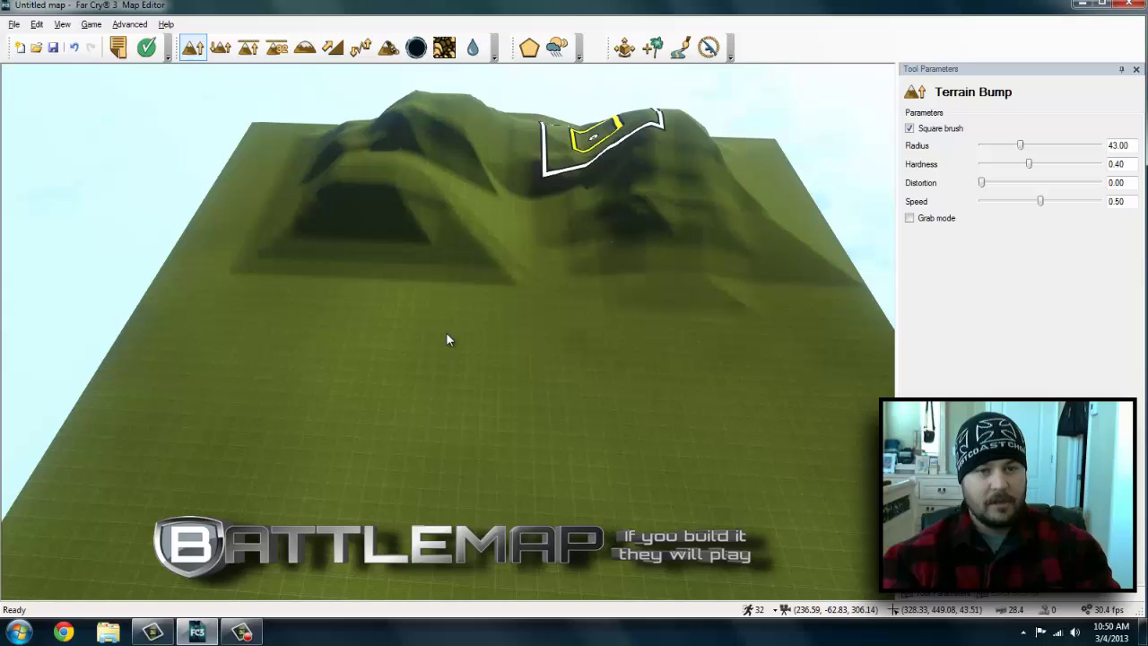
mouse_move(688, 116)
left_mouse_down()
mouse_move(673, 117)
mouse_move(758, 184)
mouse_move(764, 167)
left_mouse_up()
- Set the brush radius to 63.50 and raise the slopes along the right mountain's outer edge and lower flank
scroll(757, 164, "up", 3, "ctrl")
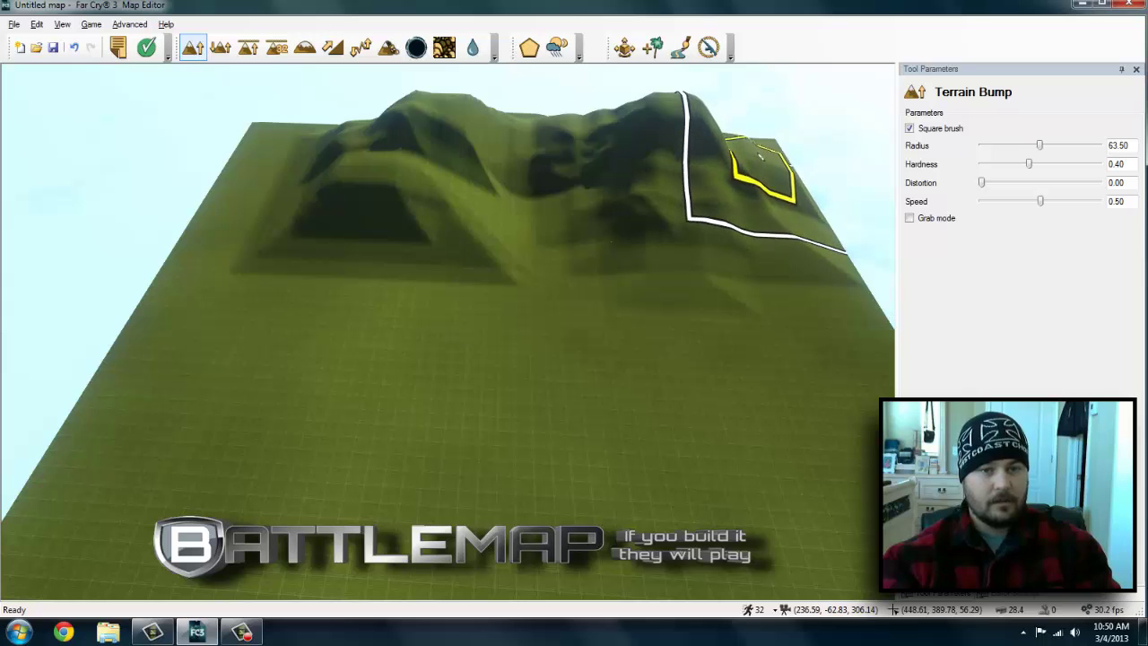
left_click_drag(800, 220, 805, 209)
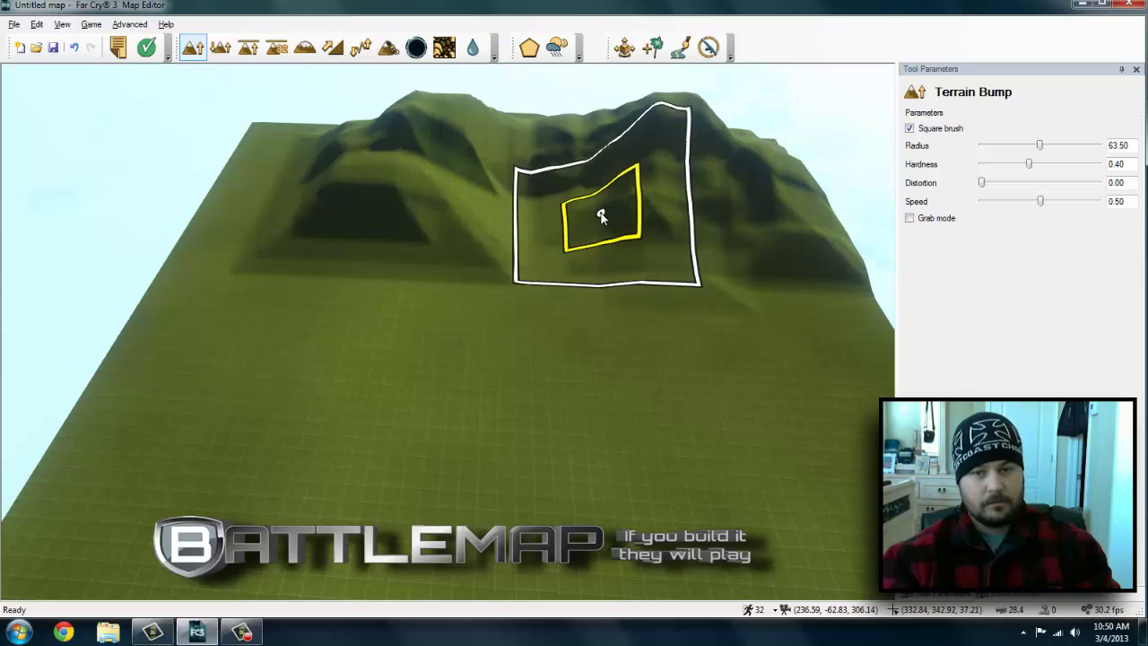
key("a")
mouse_move(601, 218)
right_mouse_down()
mouse_move(774, 230)
mouse_move(614, 236)
right_mouse_up()
key("d")
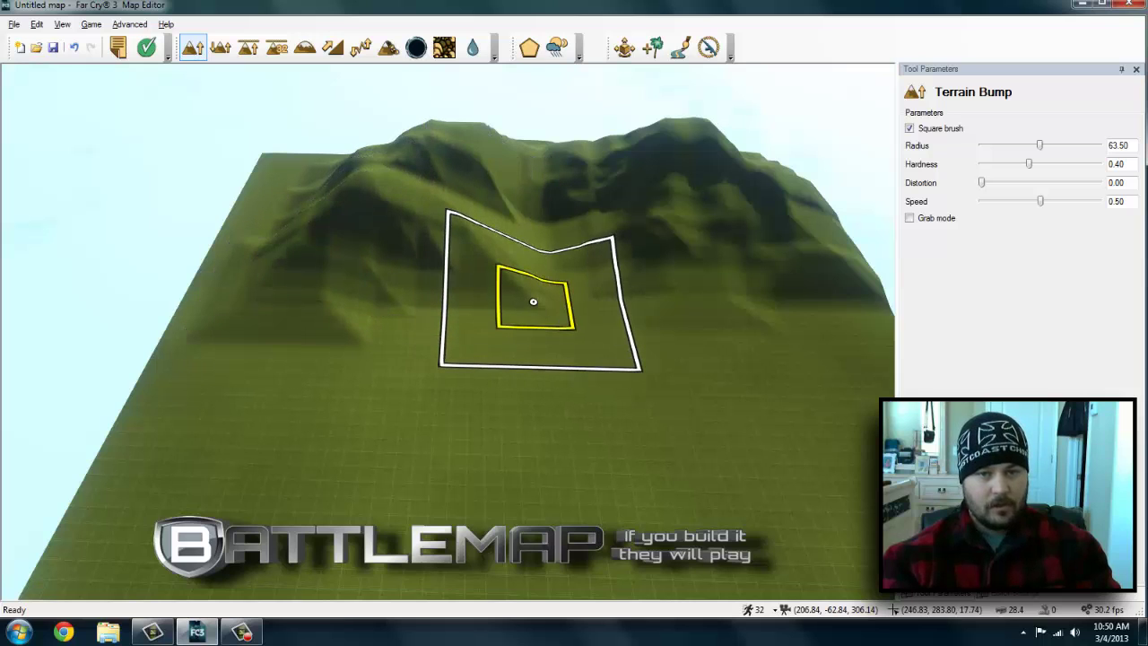
- Examine the raised mountains and the valley between them up close and from several angles
mouse_move(586, 273)
right_mouse_down()
mouse_move(602, 408)
mouse_move(585, 199)
mouse_move(586, 212)
right_mouse_up()
key("w")
key("s")
key("d")
middle_click_drag(511, 343, 506, 384)
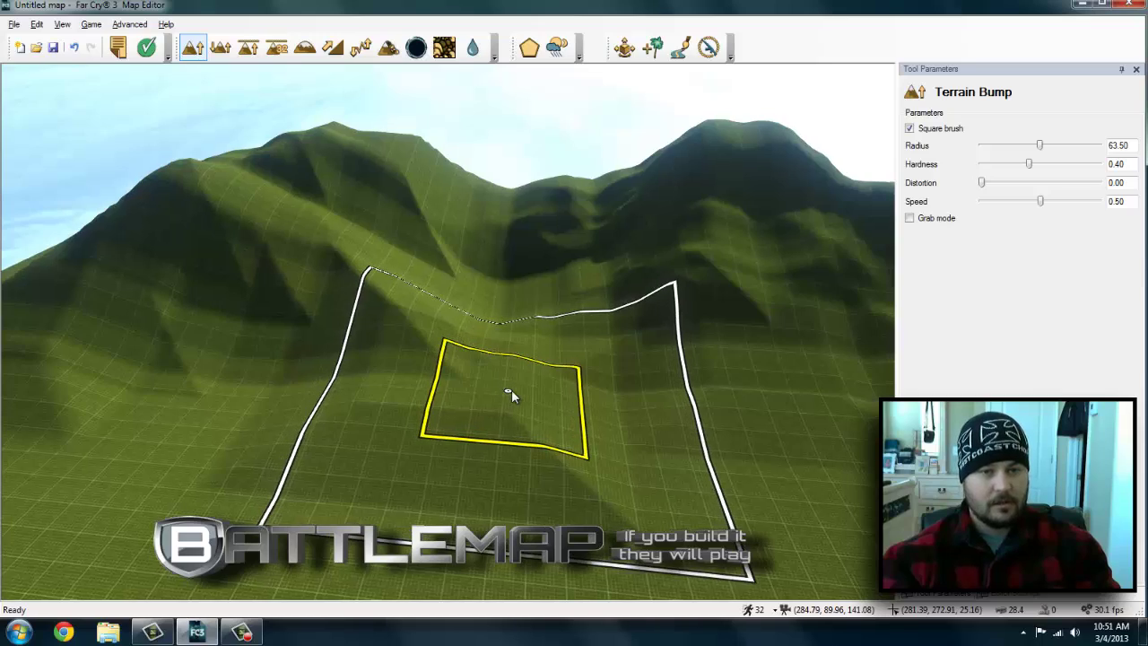
key("d")
mouse_move(524, 403)
middle_mouse_down()
mouse_move(446, 314)
mouse_move(558, 322)
mouse_move(540, 257)
mouse_move(561, 231)
mouse_move(576, 300)
mouse_move(523, 400)
mouse_move(455, 339)
mouse_move(505, 430)
mouse_move(472, 356)
mouse_move(506, 414)
middle_mouse_up()
key("d")
key("w")
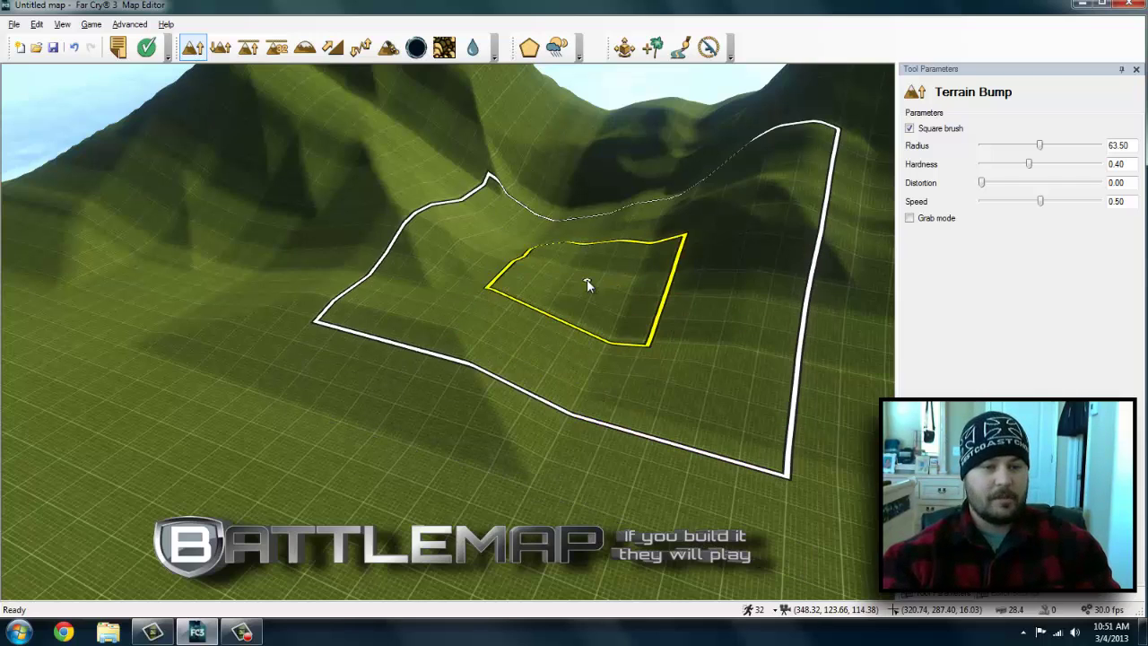
key("s")
key("a")
right_click_drag(549, 260, 531, 247)
mouse_move(659, 280)
middle_mouse_down()
mouse_move(612, 350)
mouse_move(635, 332)
mouse_move(622, 301)
mouse_move(530, 299)
mouse_move(512, 326)
mouse_move(385, 371)
mouse_move(449, 339)
mouse_move(530, 263)
mouse_move(493, 260)
mouse_move(461, 316)
middle_mouse_up()
scroll(461, 316, "down", 1)
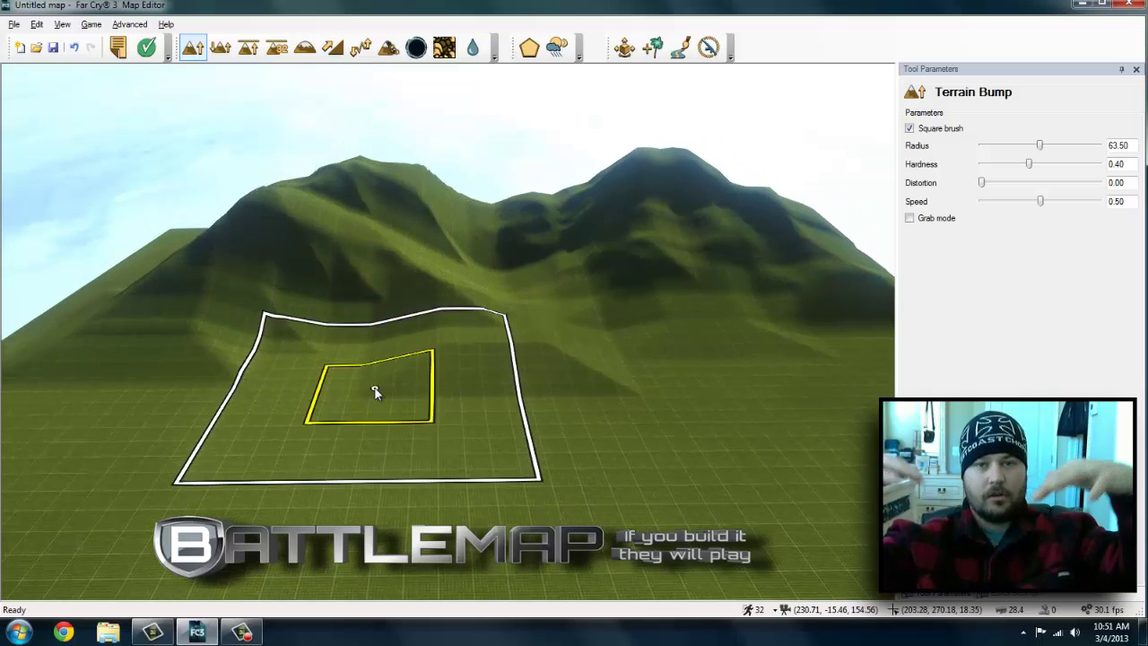
- Reduce the brush radius to 23 and raise a row of small foothills in front of the mountains
left_click_drag(404, 400, 336, 399, "ctrl")
scroll(403, 398, "down", 1, "ctrl")
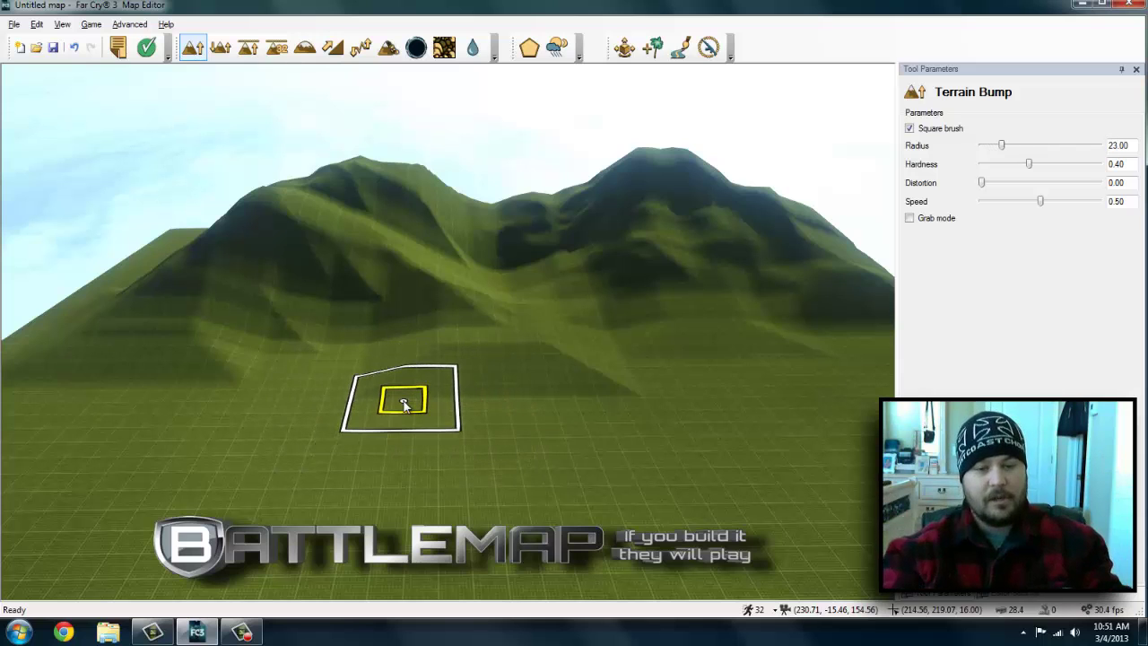
mouse_move(190, 417)
left_mouse_down()
mouse_move(164, 412)
mouse_move(367, 431)
mouse_move(392, 415)
mouse_move(404, 382)
left_mouse_up()
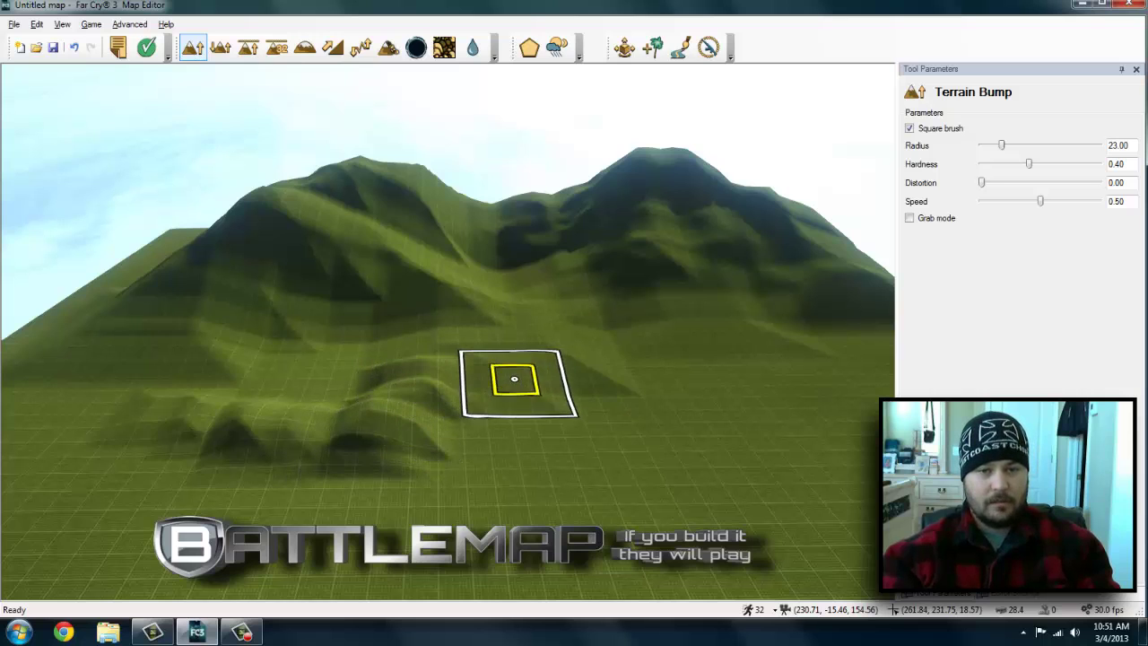
mouse_move(604, 423)
left_mouse_down()
mouse_move(615, 426)
mouse_move(589, 394)
mouse_move(618, 389)
mouse_move(676, 410)
left_mouse_up()
key("d")
mouse_move(510, 422)
left_mouse_down()
mouse_move(633, 435)
mouse_move(705, 422)
mouse_move(659, 418)
mouse_move(717, 418)
mouse_move(676, 395)
mouse_move(753, 374)
mouse_move(599, 403)
mouse_move(559, 381)
mouse_move(453, 387)
mouse_move(433, 410)
left_mouse_up()
- Set the brush radius to 59.50 and raise the flat ground along the map's left edge beside the foothills
key("a")
key("a")
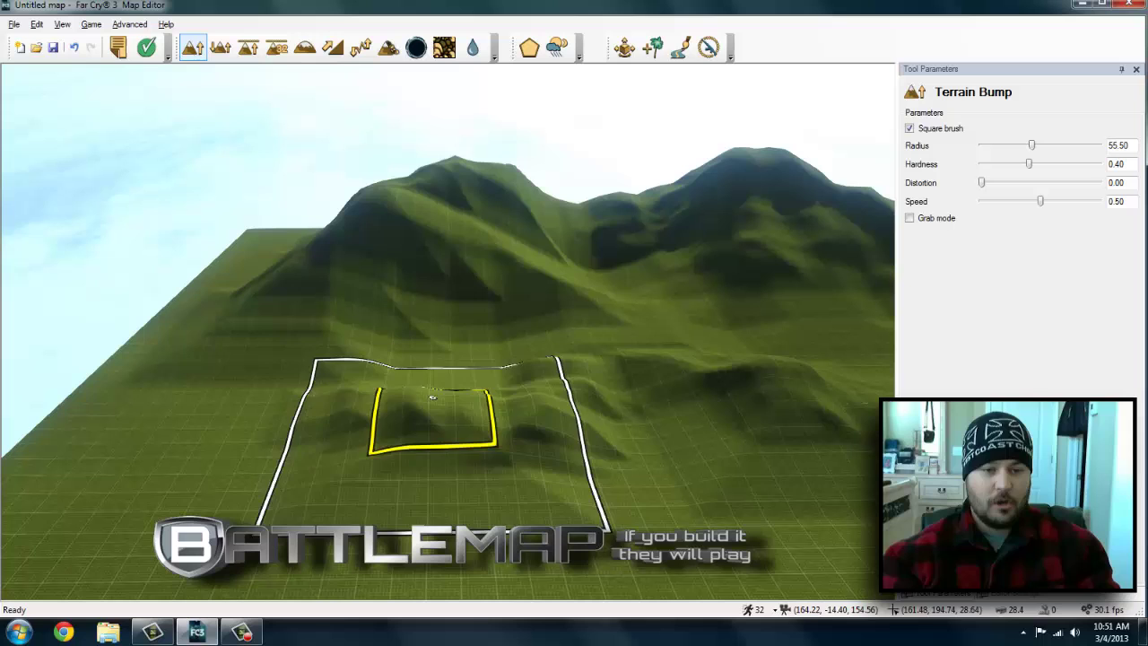
key("a")
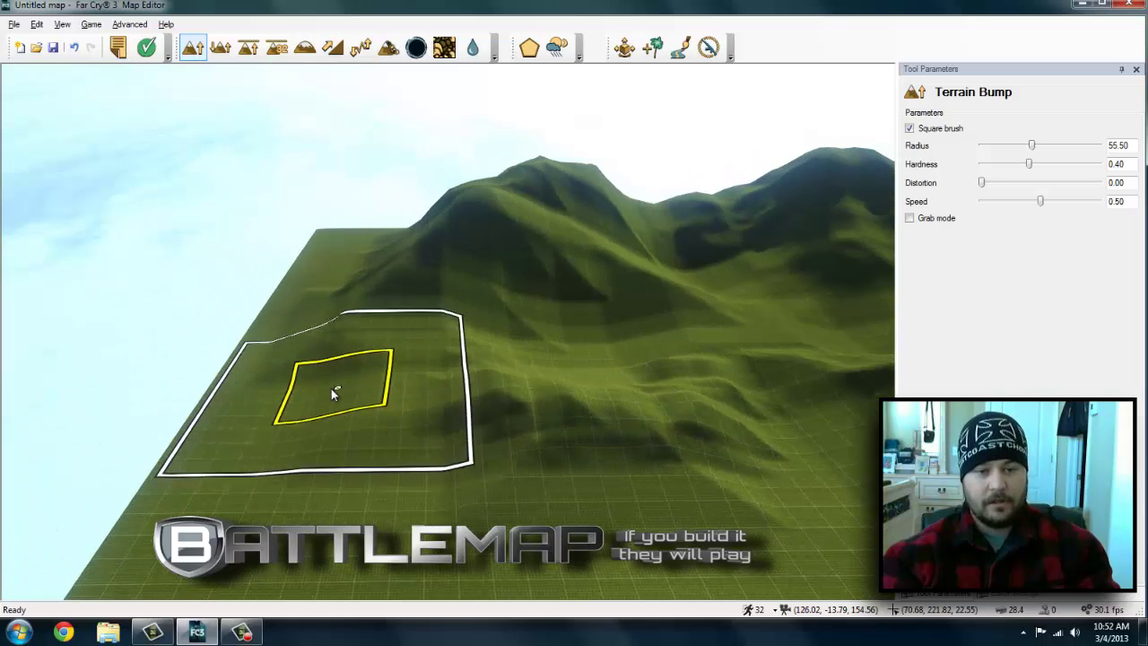
left_click_drag(331, 390, 451, 335, "ctrl")
mouse_move(324, 389)
left_mouse_down()
mouse_move(263, 379)
mouse_move(337, 386)
mouse_move(508, 440)
mouse_move(487, 391)
left_mouse_up()
key("d")
- Set the brush radius to 33 and raise more bumps along the foothills in front of the right mountain
scroll(488, 397, "down", 6, "shift")
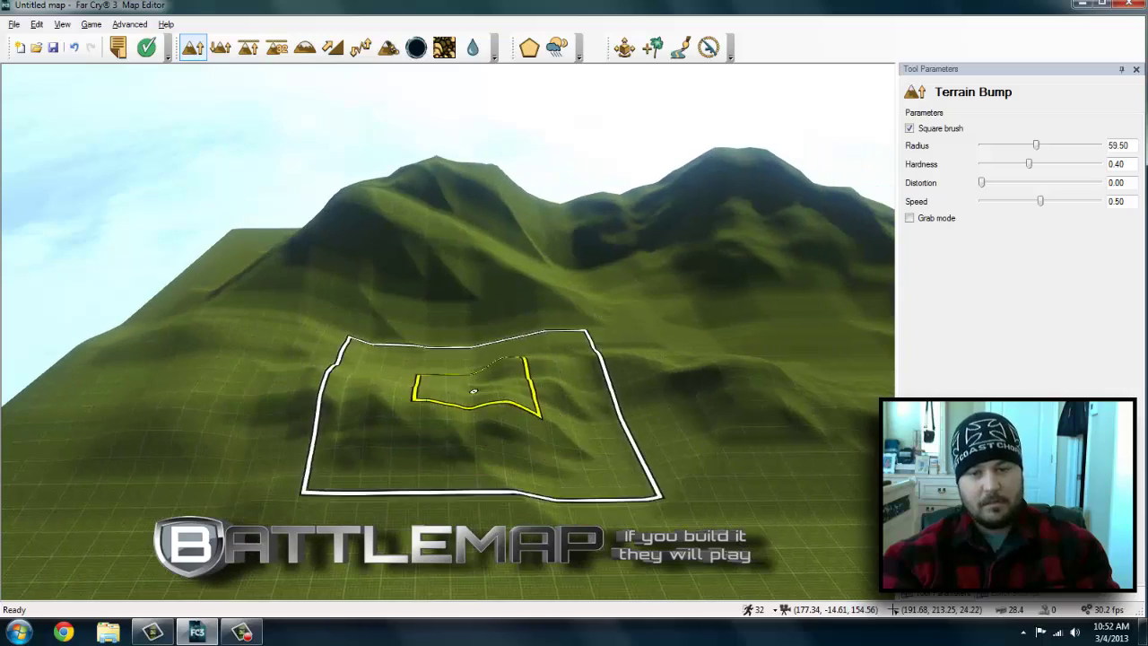
key("s")
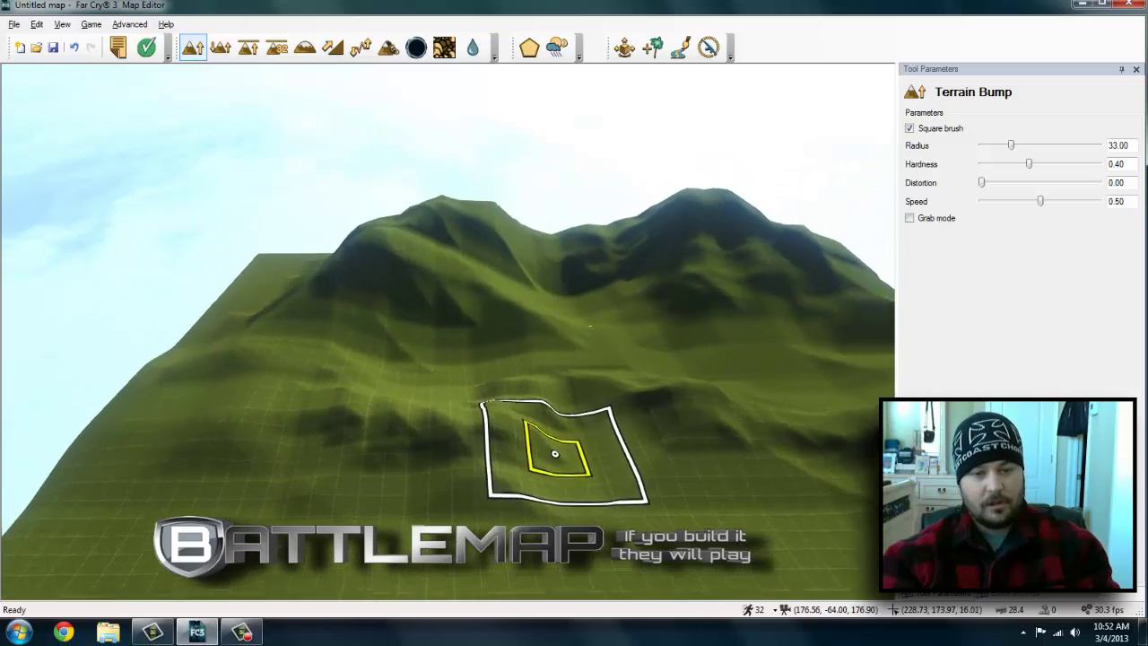
key("d")
mouse_move(569, 418)
right_mouse_down()
mouse_move(428, 254)
mouse_move(385, 323)
mouse_move(627, 384)
mouse_move(613, 320)
right_mouse_up()
key("w")
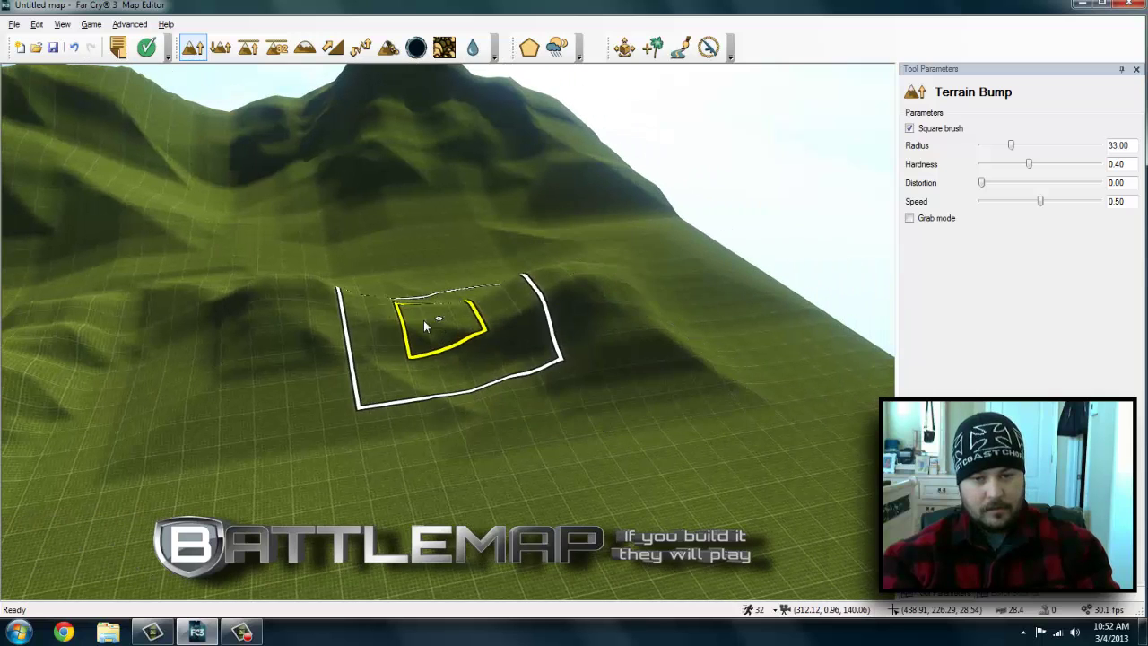
left_click_drag(413, 320, 255, 335)
- Examine the foothills and mountains from low above the flat ground
right_click_drag(255, 334, 420, 300)
key("a")
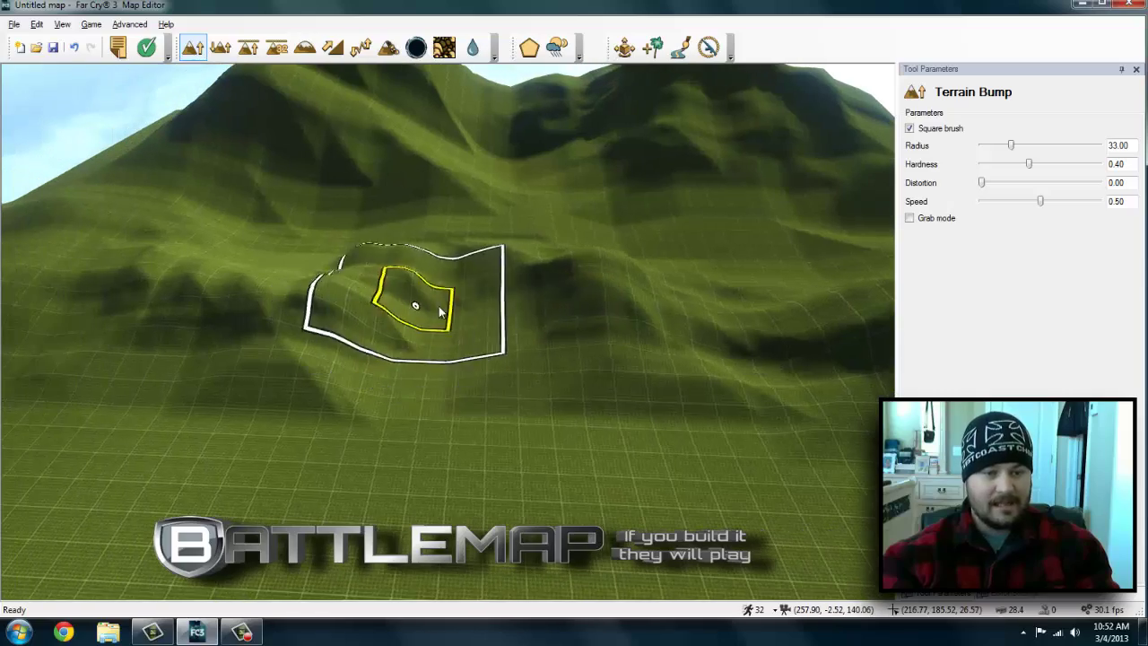
key("s")
mouse_move(499, 309)
right_mouse_down()
mouse_move(538, 431)
mouse_move(511, 404)
mouse_move(502, 296)
right_mouse_up()
key("w")
key("s")
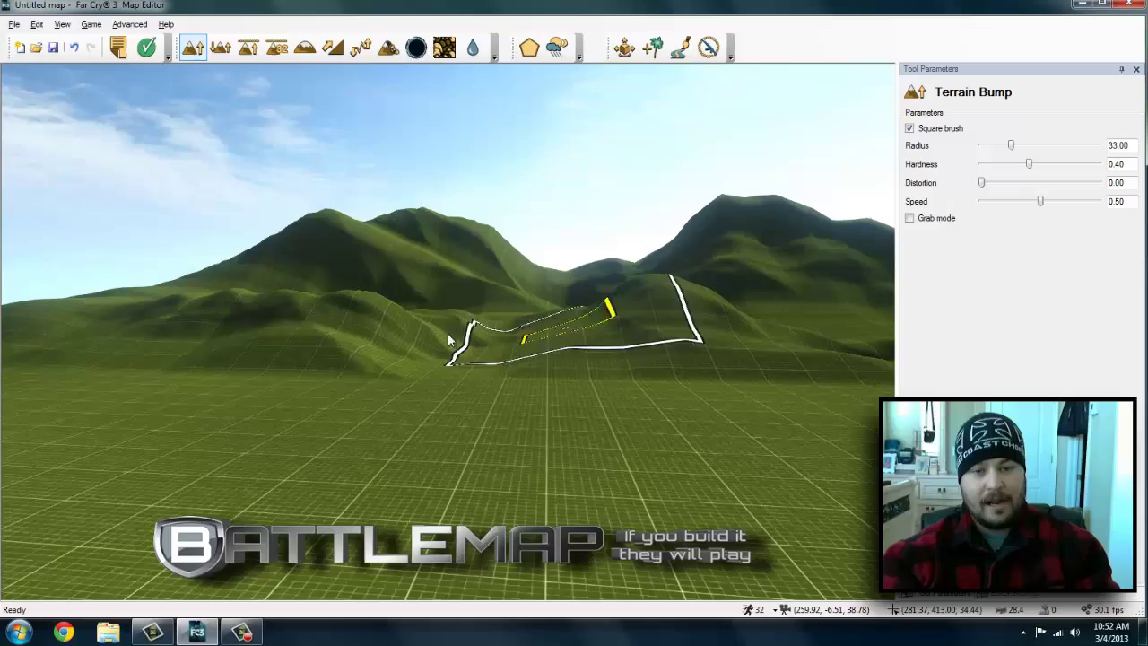
- Set the Terrain Bump radius to 52 and raise more bumps at the left edge and along the foothills before the mountains
mouse_move(328, 328)
right_mouse_down()
mouse_move(242, 247)
mouse_move(256, 386)
mouse_move(242, 377)
right_mouse_up()
key("w")
key("s")
middle_click_drag(319, 275, 453, 334)
mouse_move(318, 274)
left_mouse_down()
mouse_move(342, 225)
mouse_move(161, 171)
left_mouse_up()
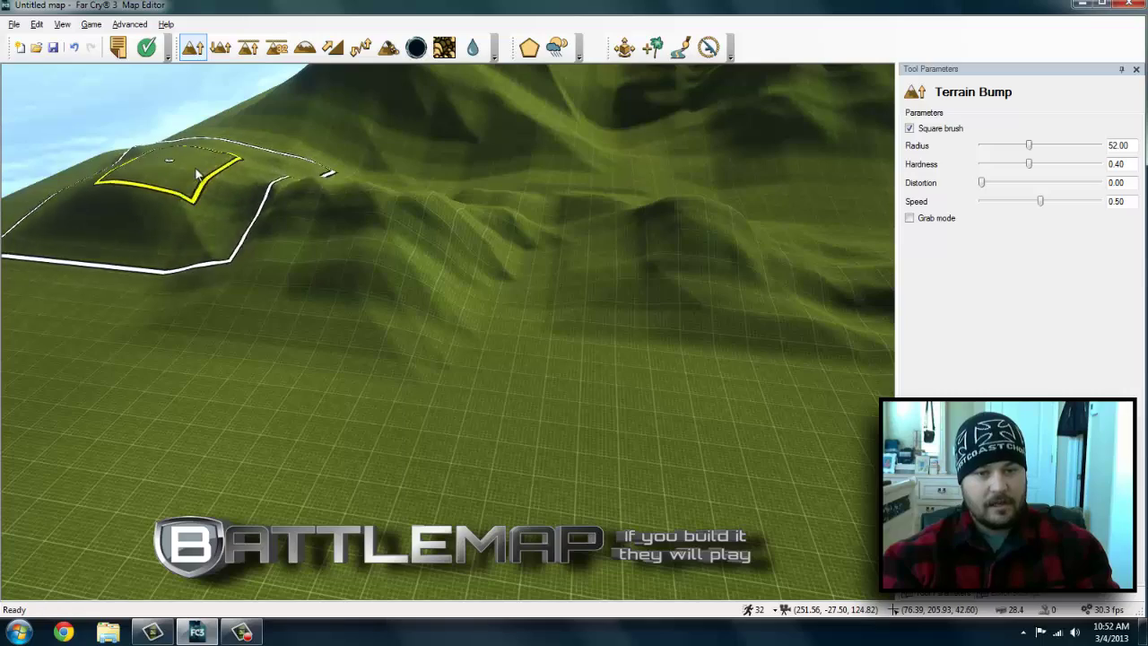
mouse_move(369, 201)
left_mouse_down()
mouse_move(374, 170)
mouse_move(374, 186)
left_mouse_up()
right_click_drag(374, 185, 382, 191)
left_click_drag(490, 256, 491, 232)
key("a")
- Roughen the mountain slopes and left foothills using Terrain Erosion with a radius of 111.50 and hardness of 0.21
mouse_move(427, 218)
right_mouse_down()
mouse_move(351, 338)
mouse_move(200, 178)
mouse_move(206, 233)
mouse_move(207, 161)
mouse_move(193, 153)
right_mouse_up()
key("w")
key("s")
right_click_drag(303, 307, 452, 333)
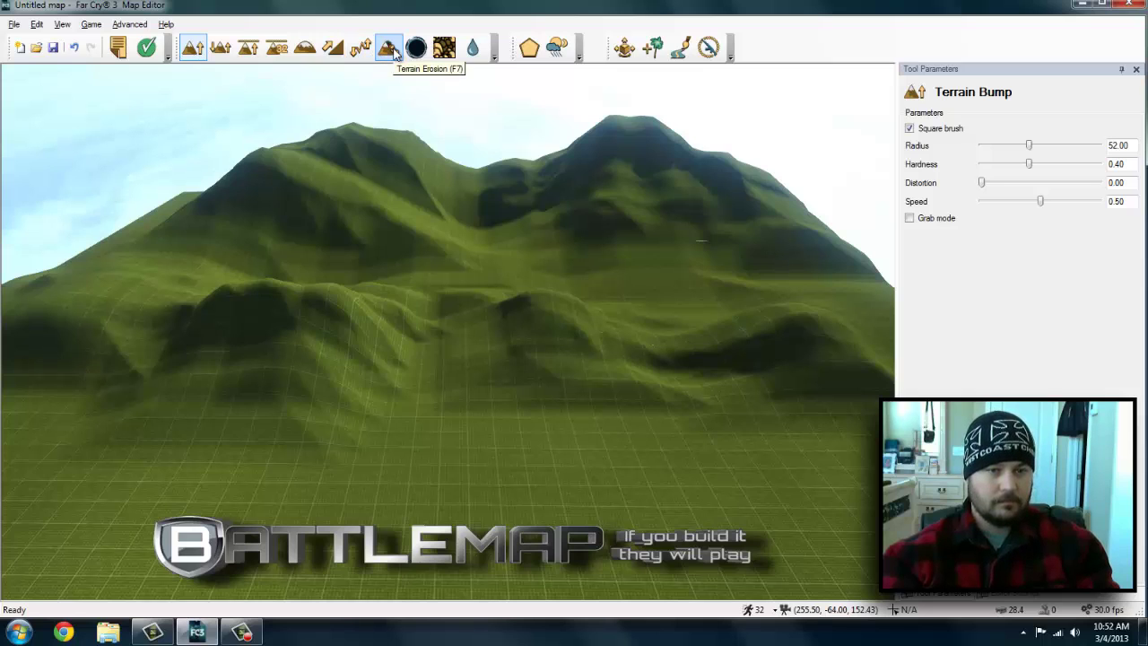
left_click(388, 46)
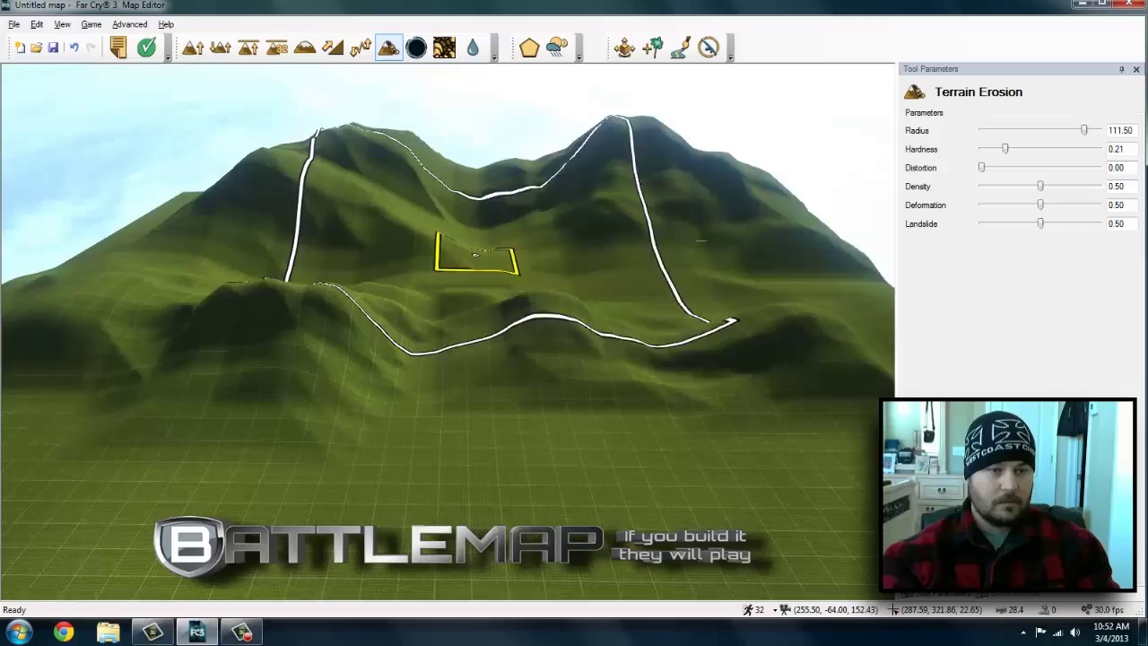
scroll(538, 118, "up", 6)
scroll(538, 117, "down", 6)
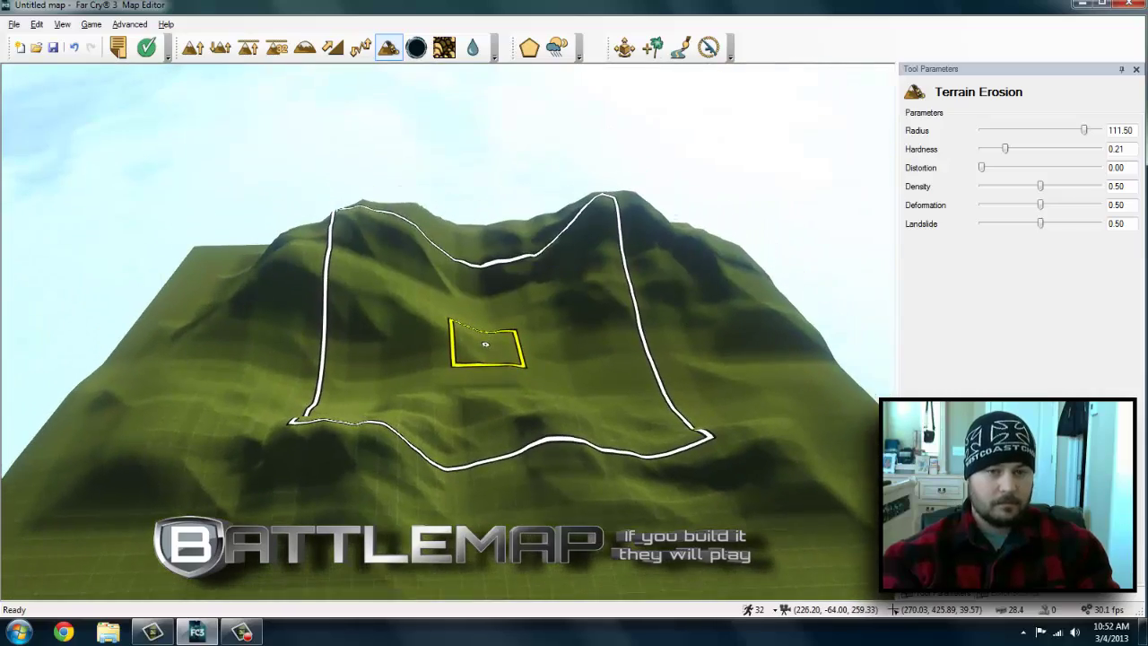
right_click_drag(485, 344, 479, 262)
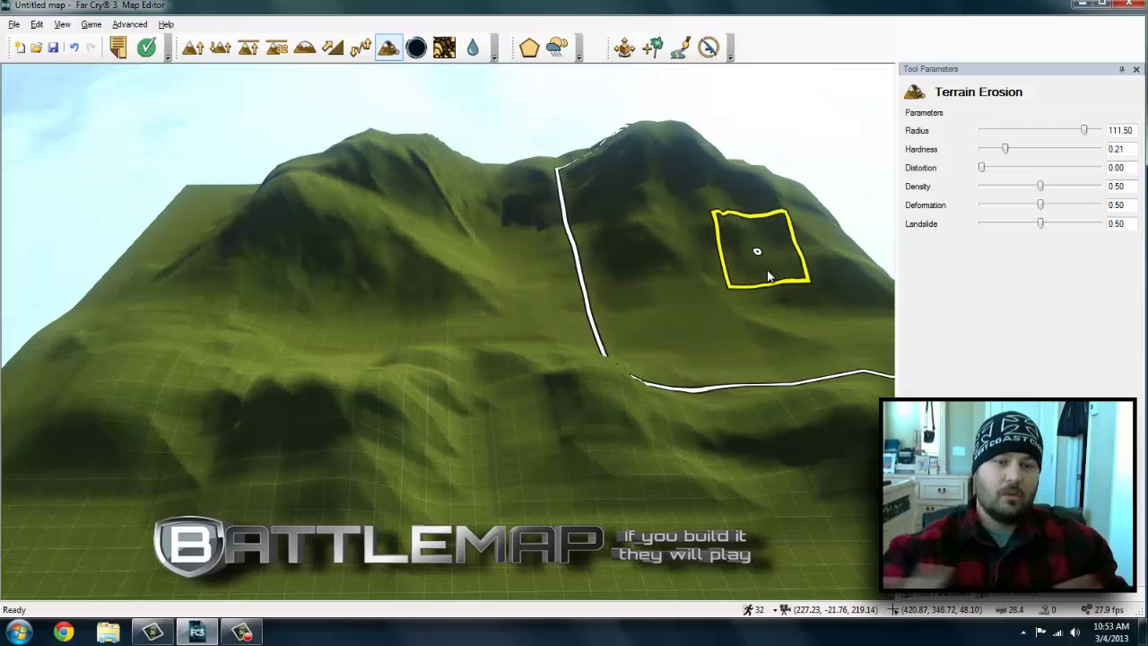
- Erode the right mountain's lower slopes and the foothills in front of it with the same erosion brush
right_click_drag(768, 275, 834, 336)
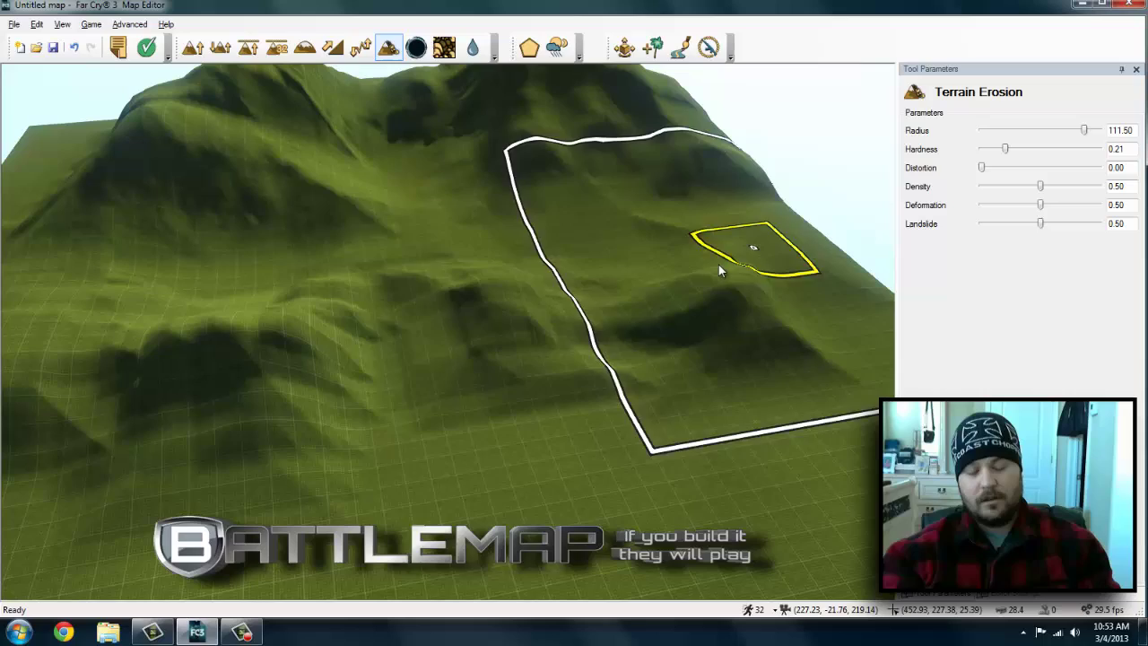
right_click_drag(583, 242, 454, 270)
mouse_move(452, 265)
middle_mouse_down()
mouse_move(415, 236)
mouse_move(520, 181)
mouse_move(541, 151)
mouse_move(591, 165)
mouse_move(282, 128)
mouse_move(551, 367)
middle_mouse_up()
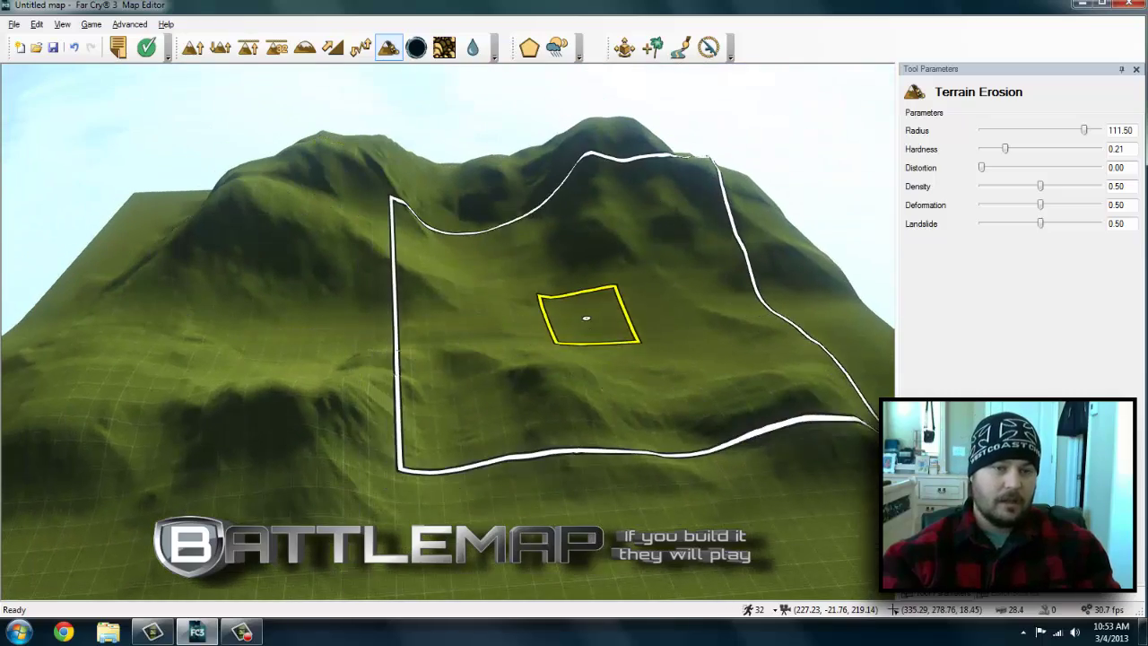
key("d")
mouse_move(593, 378)
right_mouse_down()
mouse_move(578, 385)
mouse_move(588, 556)
mouse_move(578, 351)
mouse_move(771, 341)
mouse_move(618, 341)
mouse_move(614, 240)
mouse_move(616, 395)
mouse_move(672, 358)
mouse_move(677, 344)
mouse_move(644, 324)
right_mouse_up()
key("w")
key("s")
key("d")
key("w")
key("s")
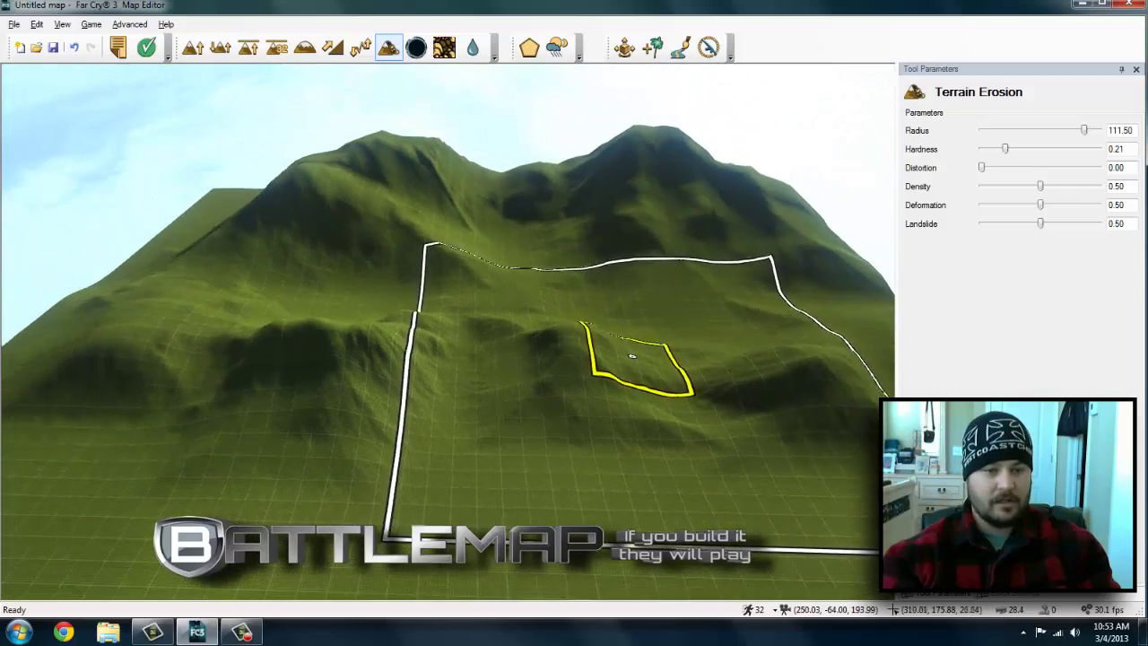
- In the Texture Painter, replace the Grid 1 Meter texture with Coastal Grass 4 and the Black Cliff texture with Cliff 1
left_click(445, 48)
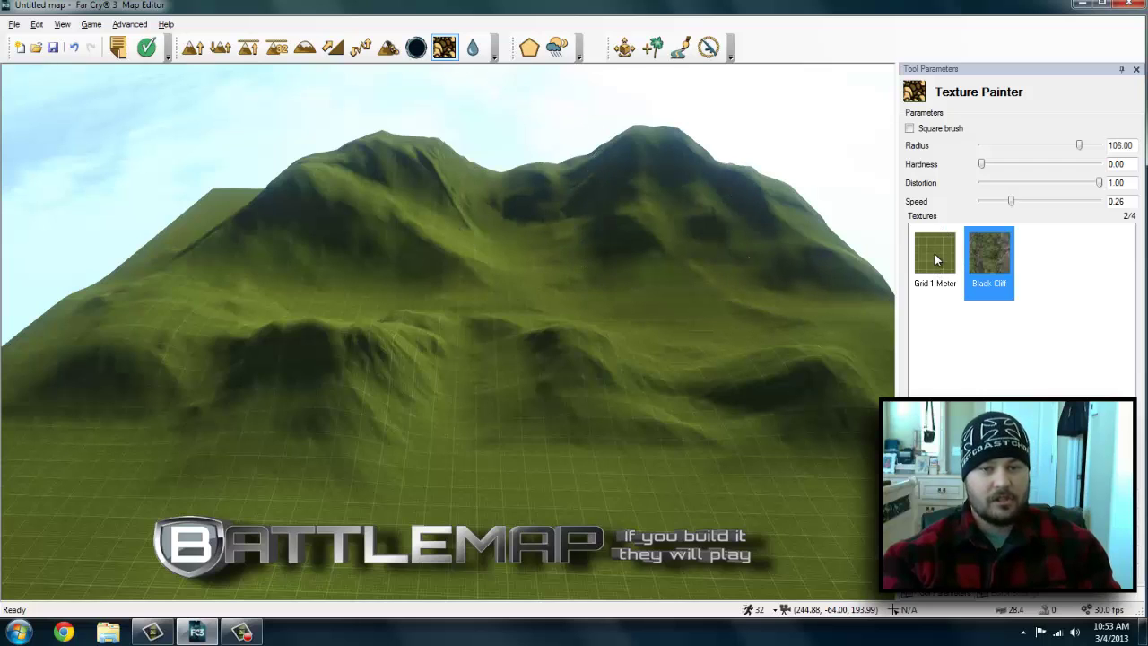
double_click(933, 254)
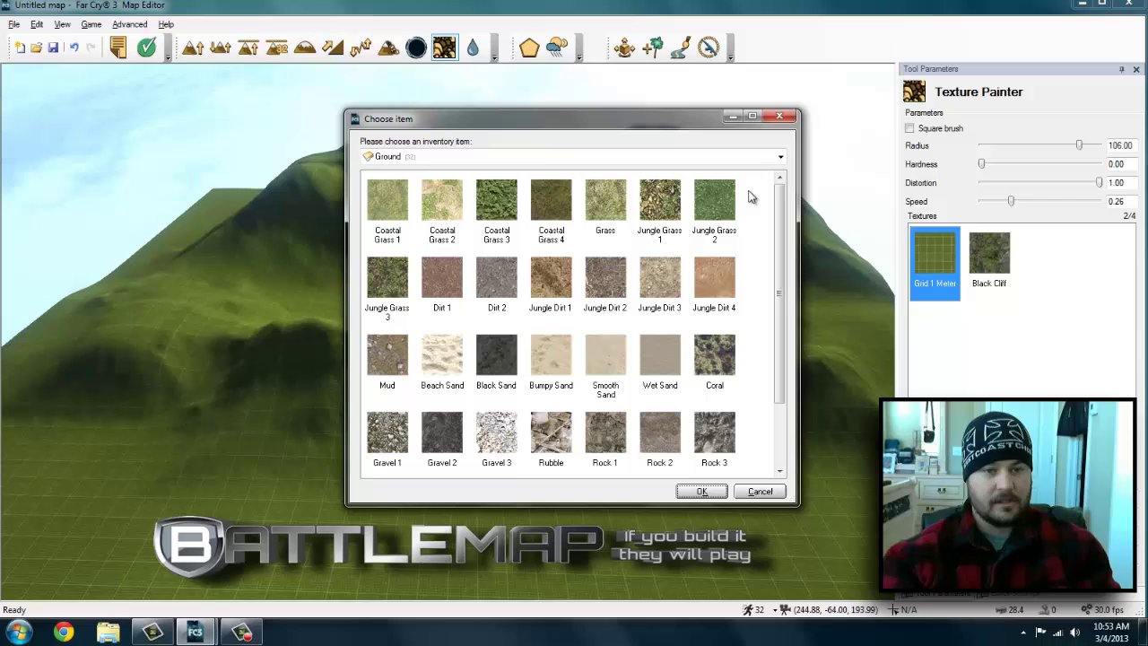
double_click(548, 204)
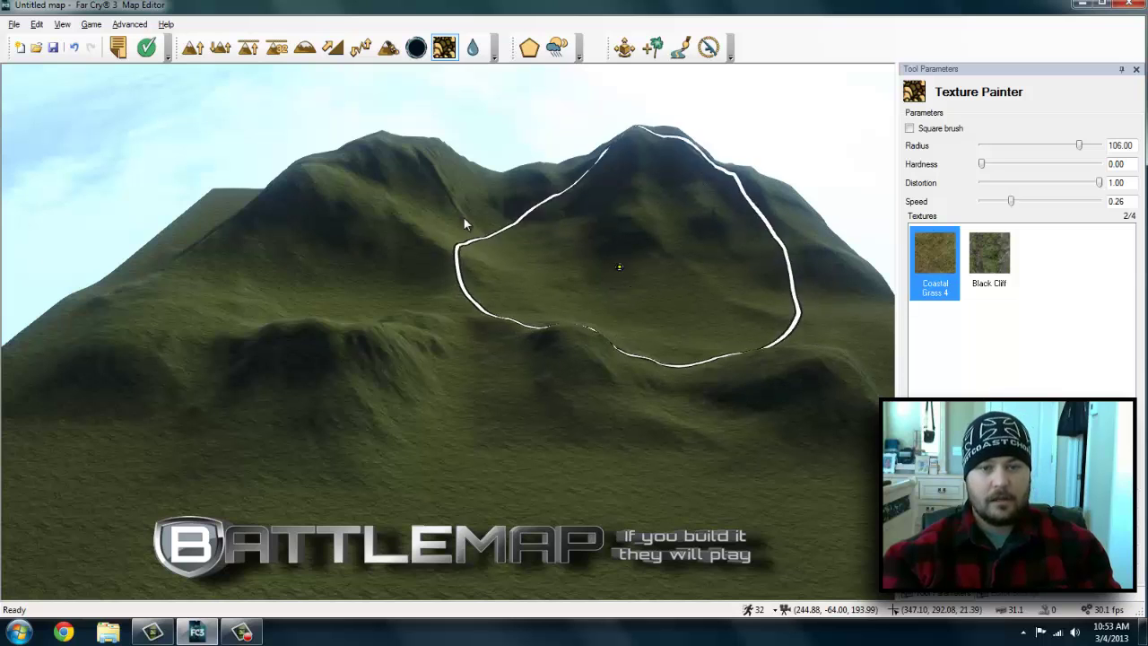
double_click(1002, 259)
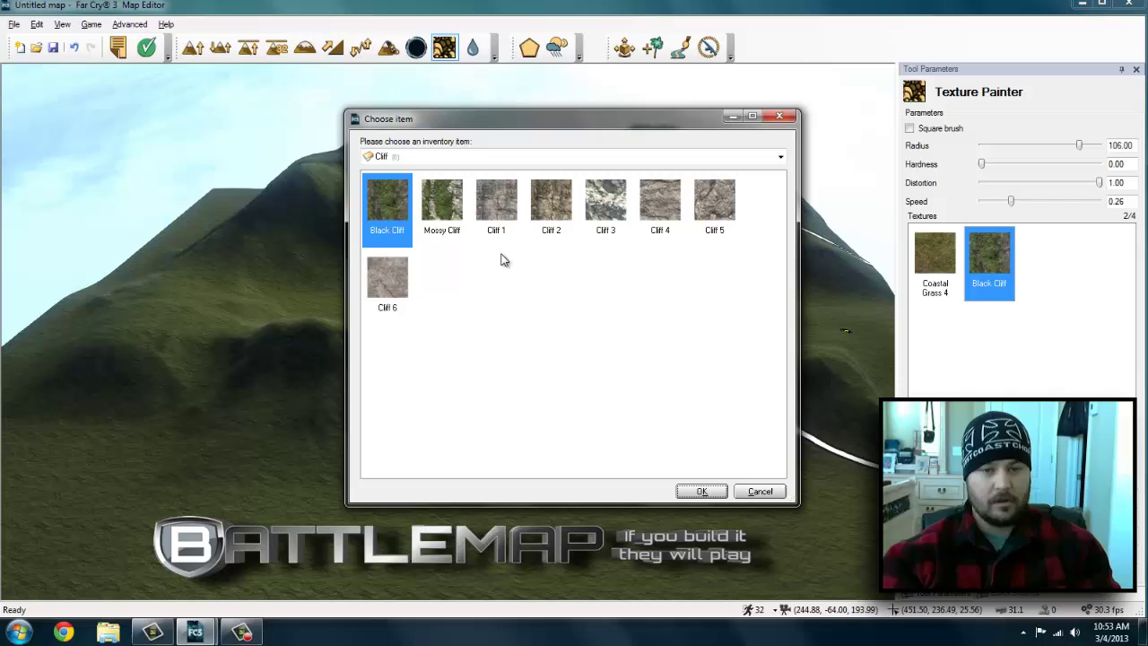
double_click(497, 206)
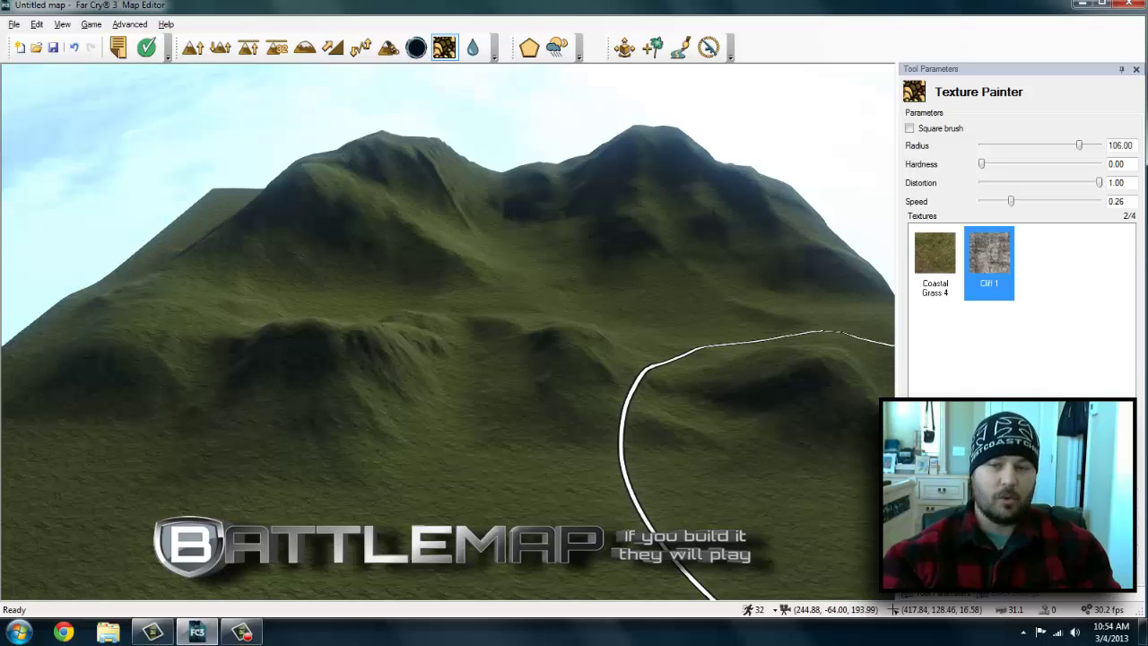
- Paint the Cliff 1 texture over the steep faces of the left foothills and both mountains with a brush radius of 106
key("a")
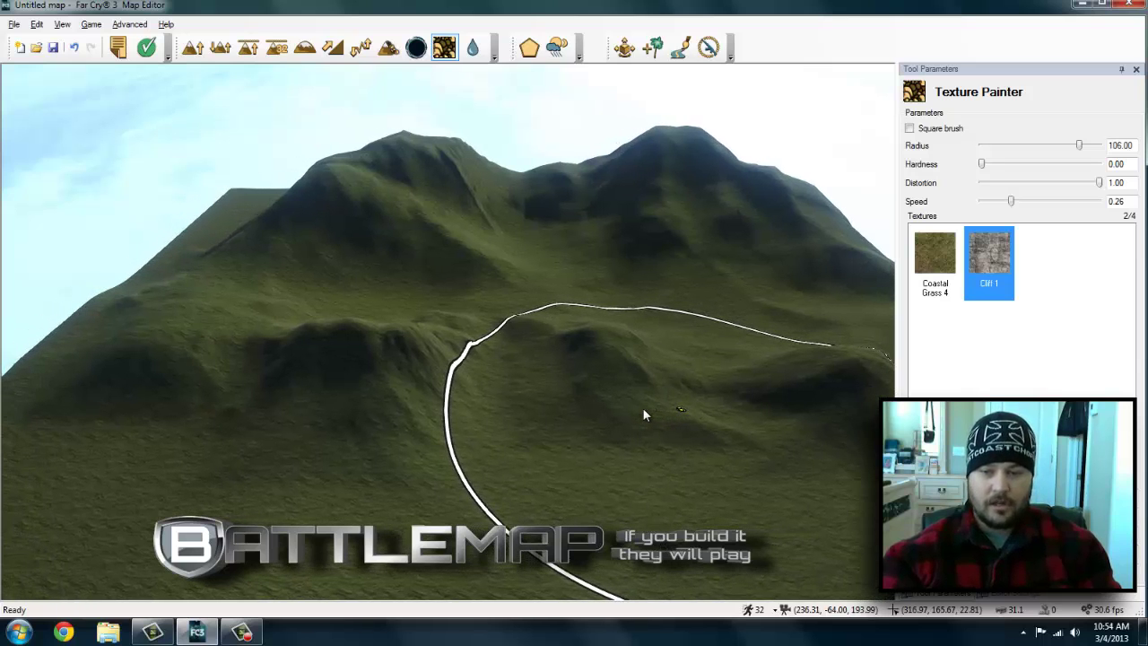
mouse_move(643, 410)
right_mouse_down()
mouse_move(852, 448)
mouse_move(748, 363)
mouse_move(632, 386)
mouse_move(646, 466)
mouse_move(636, 434)
mouse_move(713, 439)
mouse_move(812, 525)
right_mouse_up()
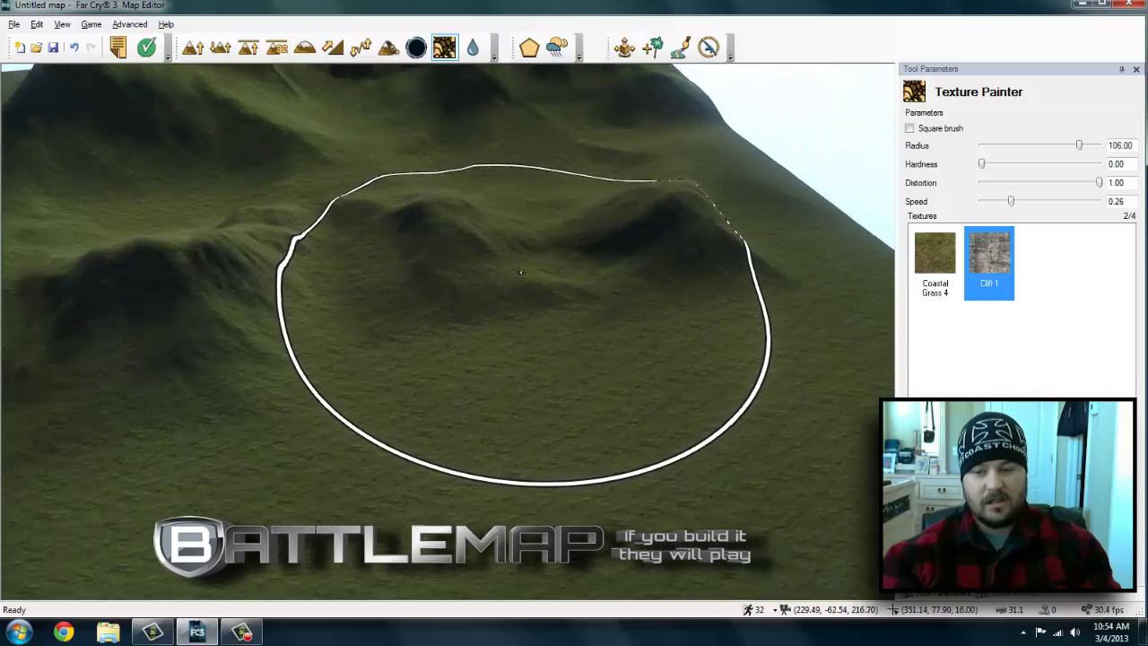
right_click_drag(521, 271, 549, 507)
mouse_move(618, 445)
right_mouse_down()
mouse_move(595, 352)
mouse_move(565, 373)
right_mouse_up()
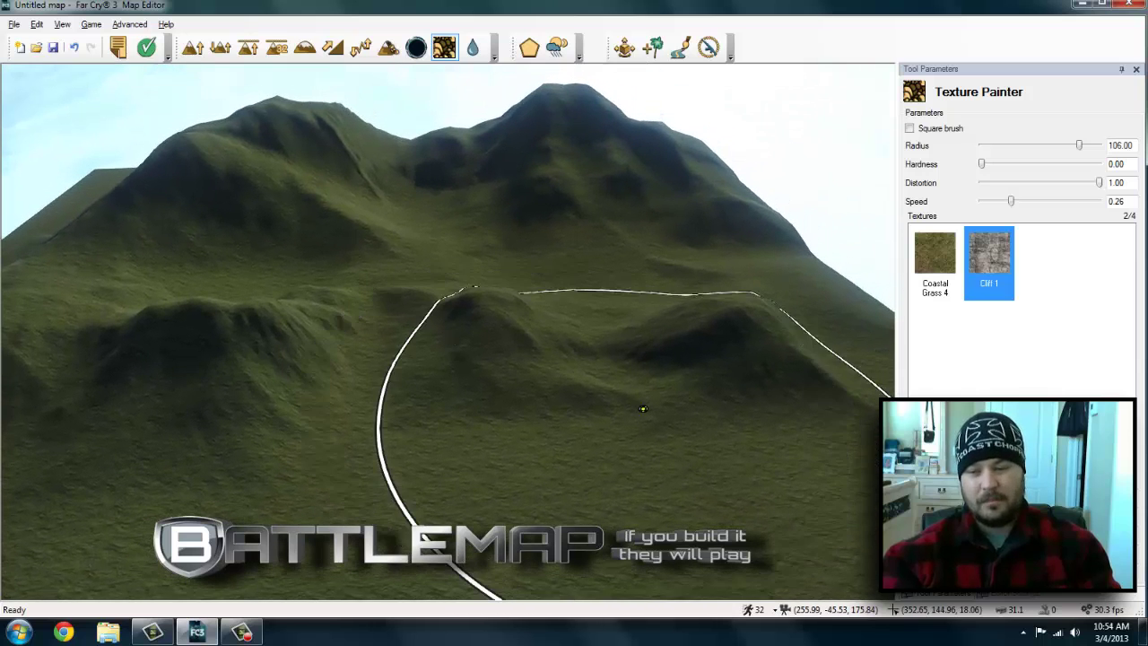
scroll(640, 404, "up", 3)
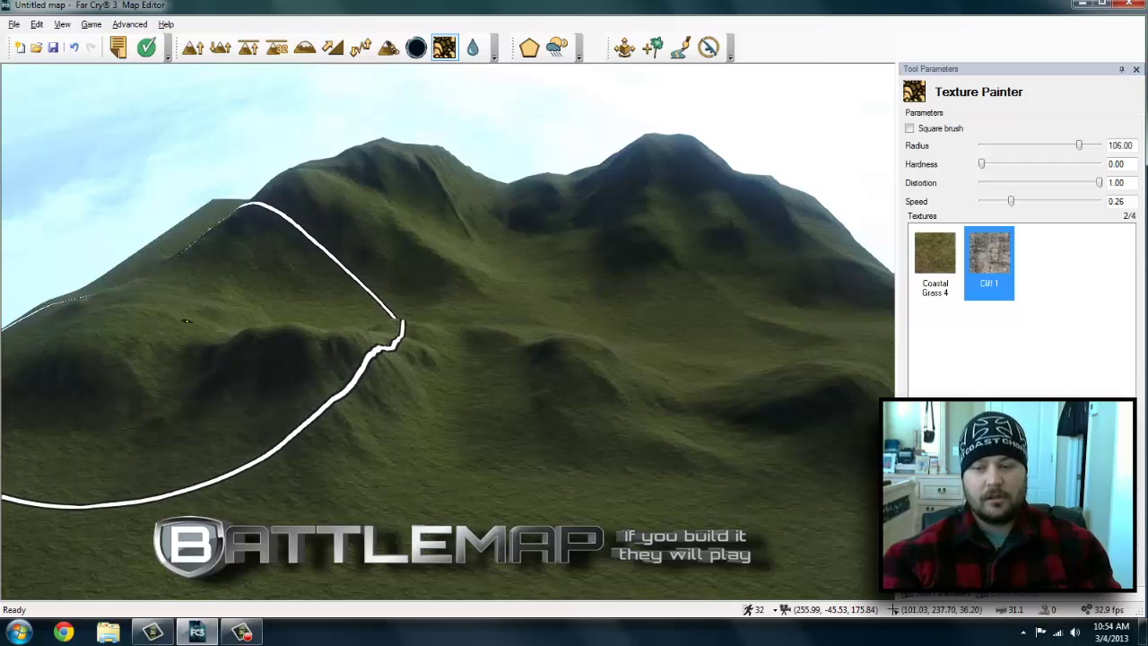
mouse_move(193, 331)
left_mouse_down()
mouse_move(305, 376)
mouse_move(385, 359)
mouse_move(401, 298)
left_mouse_up()
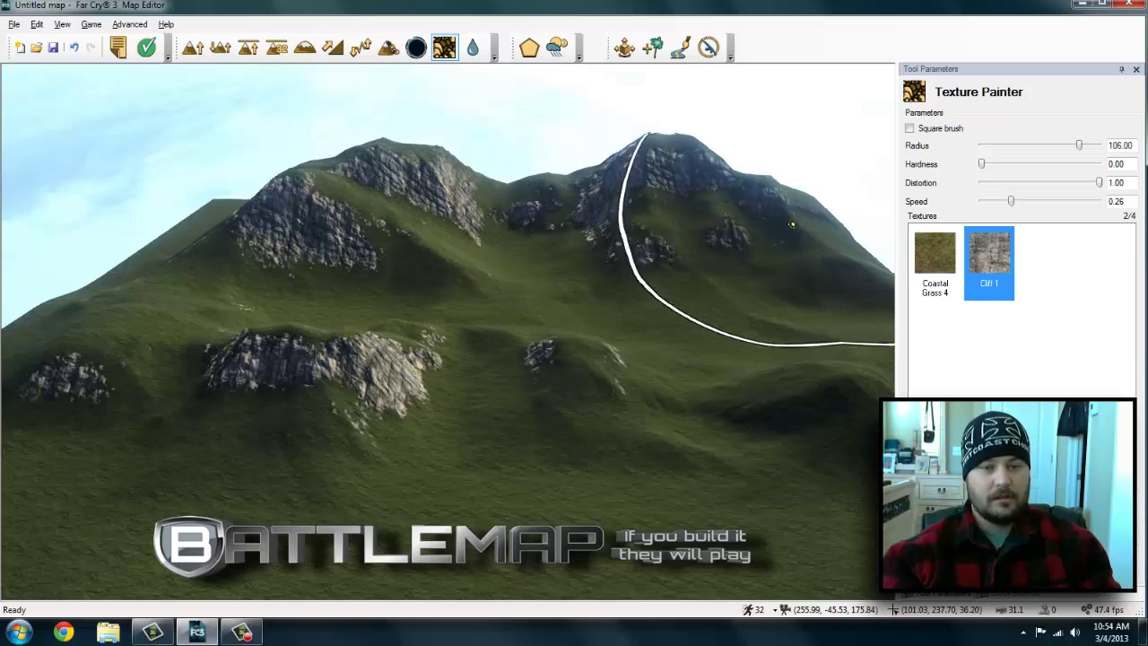
- Set the texture brush radius to 128 and paint Cliff 1 onto the right foothill and right mountain slopes
right_click_drag(792, 224, 526, 210)
mouse_move(656, 265)
left_mouse_down()
mouse_move(512, 314)
mouse_move(490, 206)
mouse_move(558, 280)
mouse_move(612, 264)
mouse_move(514, 297)
left_mouse_up()
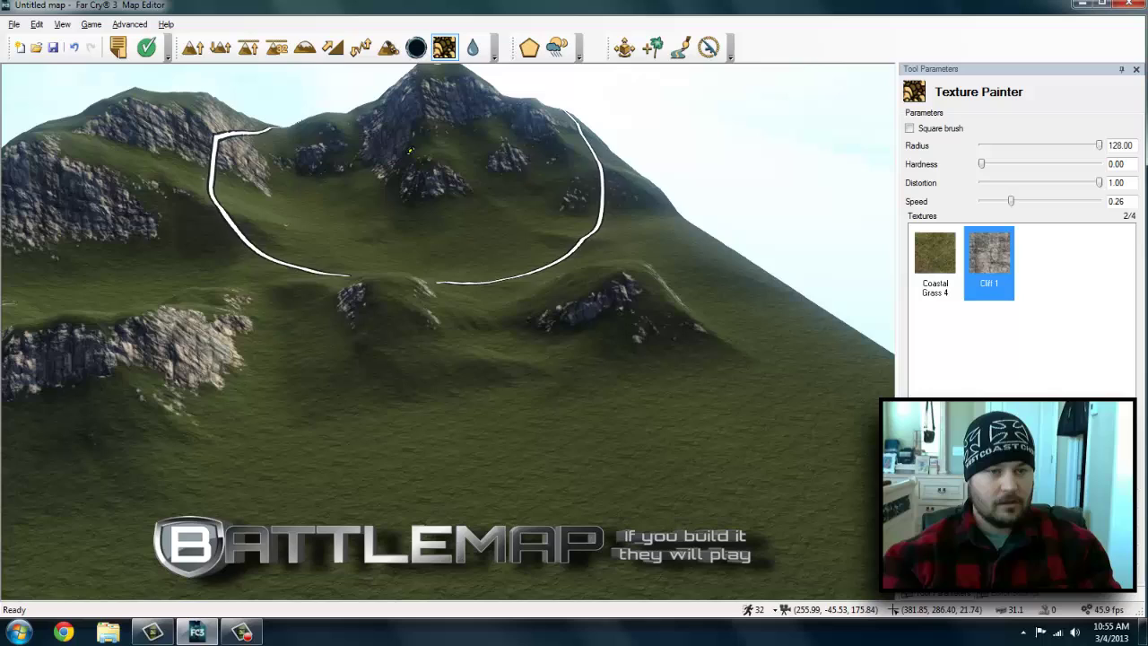
right_click_drag(248, 244, 54, 228)
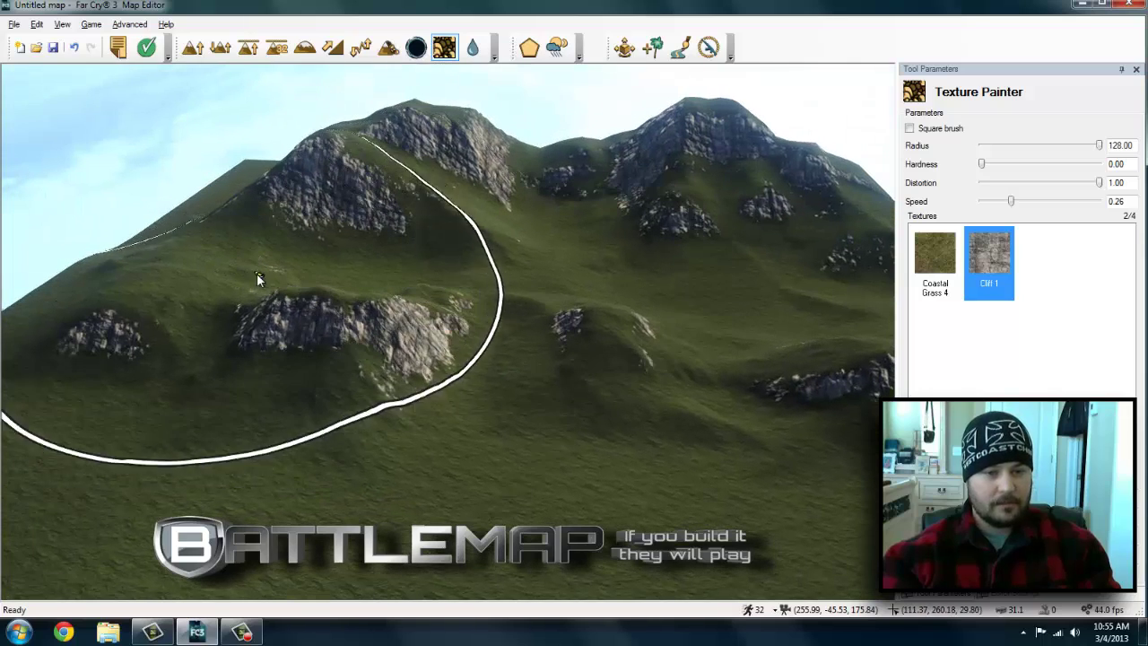
- Build up the Cliff 1 rock coverage on the foothills and on the lower faces of both mountains
right_click_drag(570, 347, 631, 347)
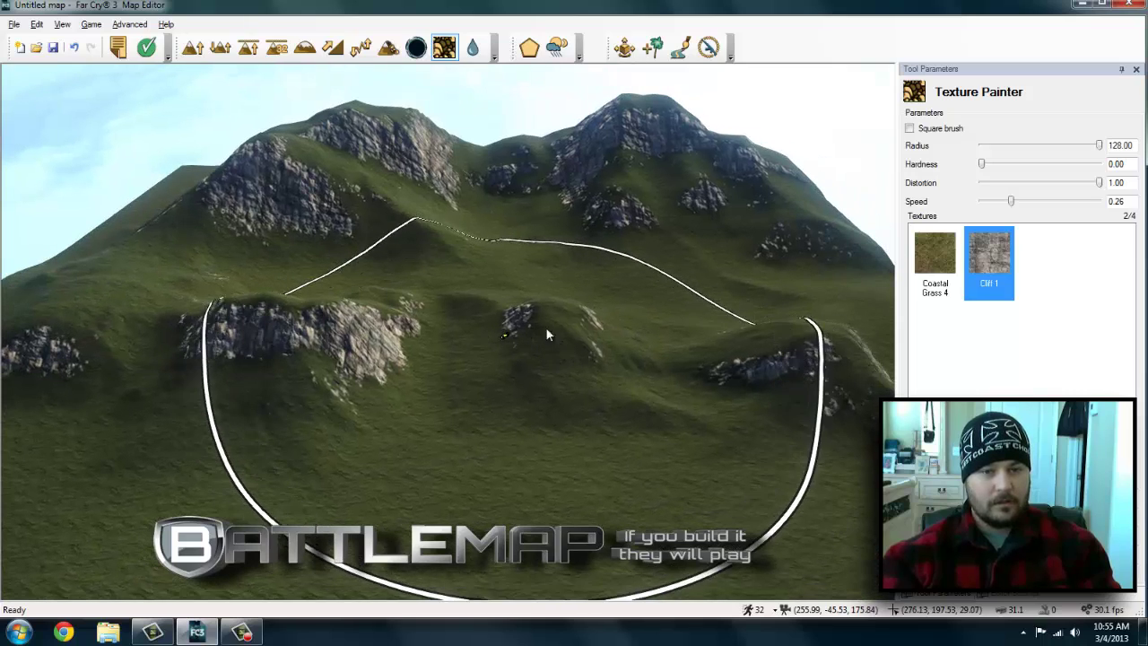
right_click_drag(565, 317, 607, 323)
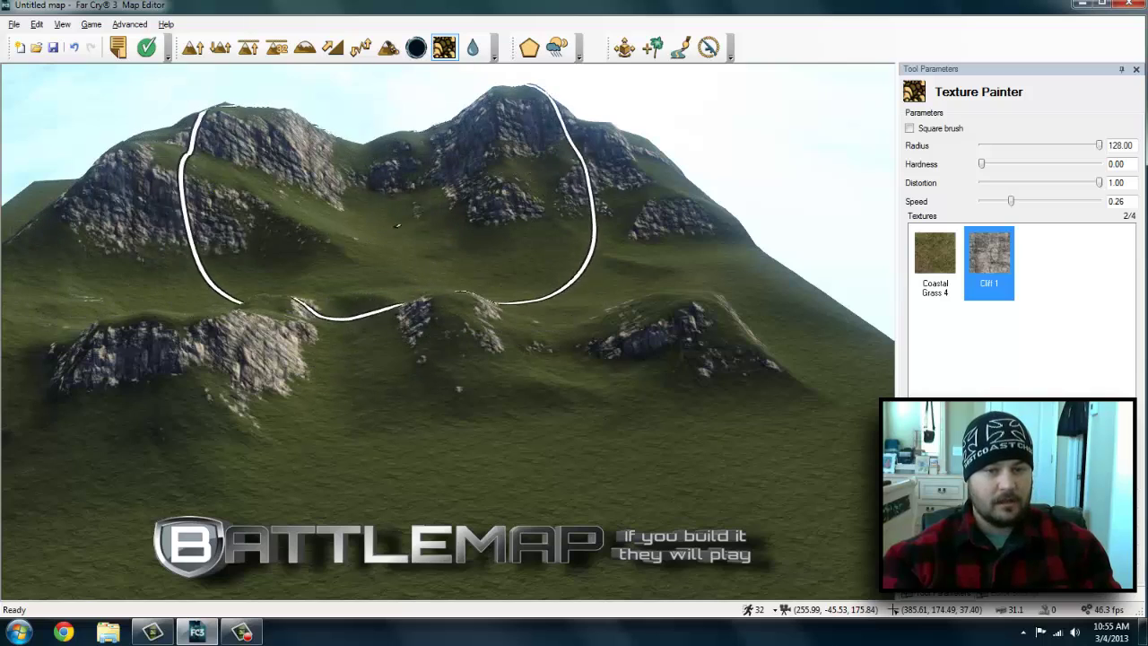
right_click_drag(646, 267, 476, 283)
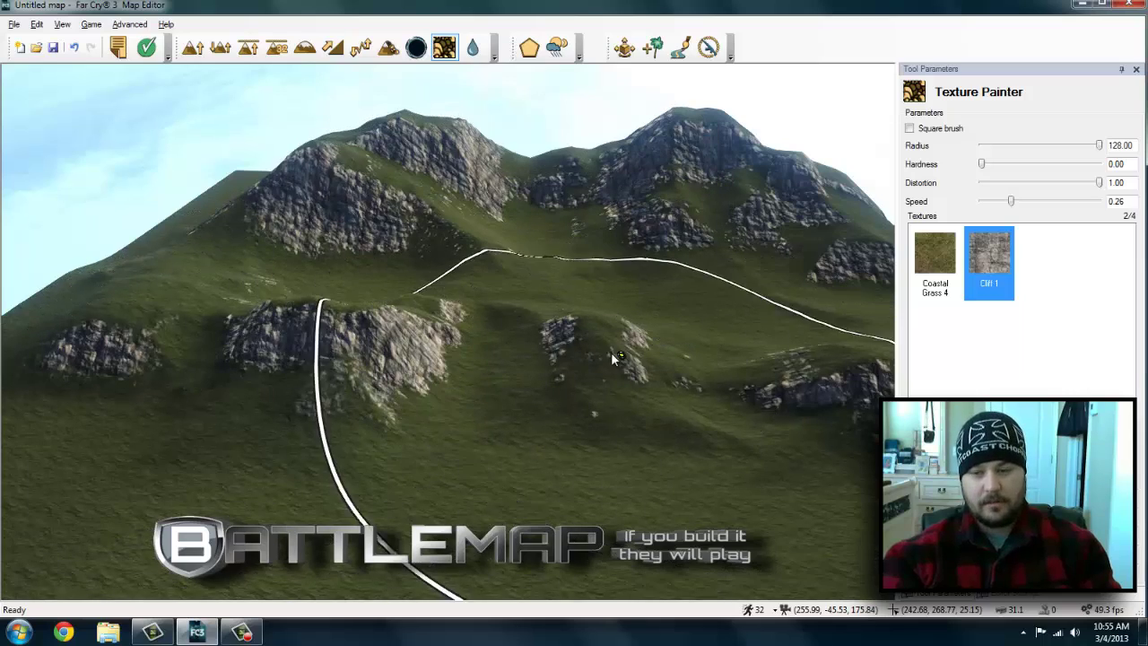
scroll(610, 351, "up", 3)
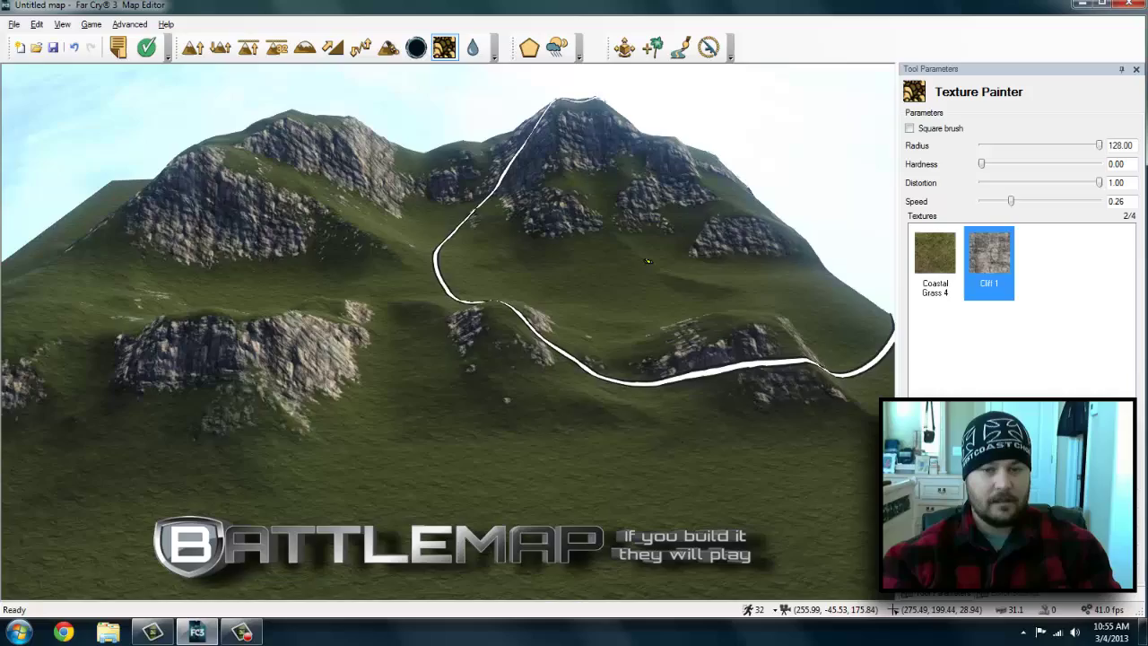
right_click_drag(588, 277, 450, 335)
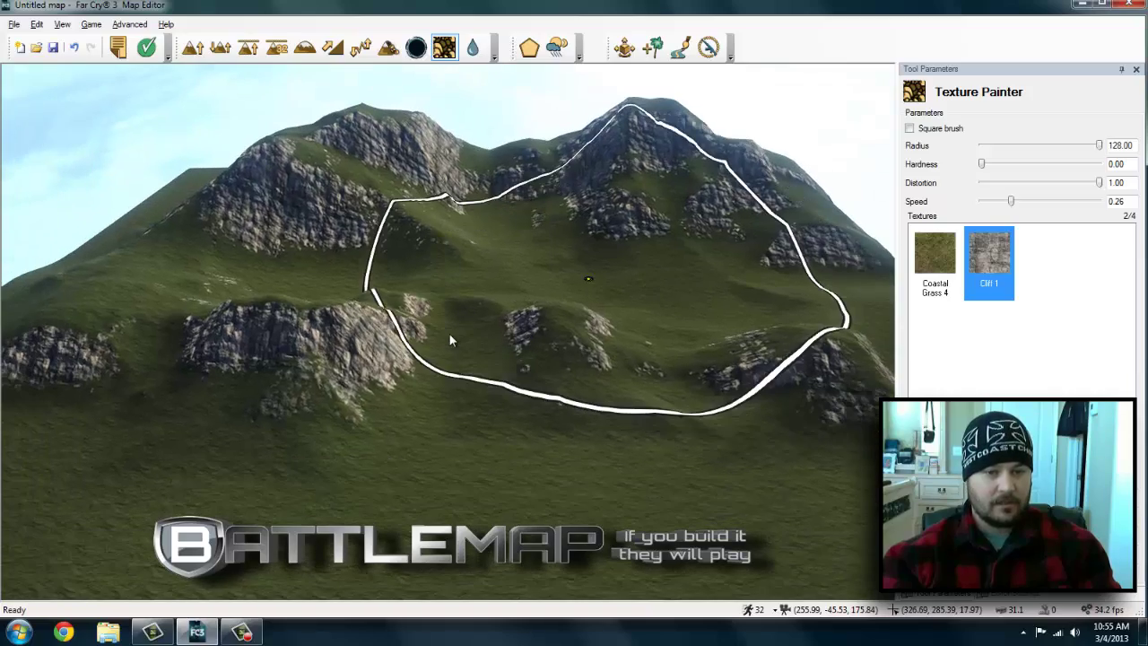
- Switch to the Terrain Smooth tool and inspect the rocky middle and right foothills up close
key("w")
right_click_drag(606, 316, 606, 320)
right_click_drag(758, 453, 470, 79)
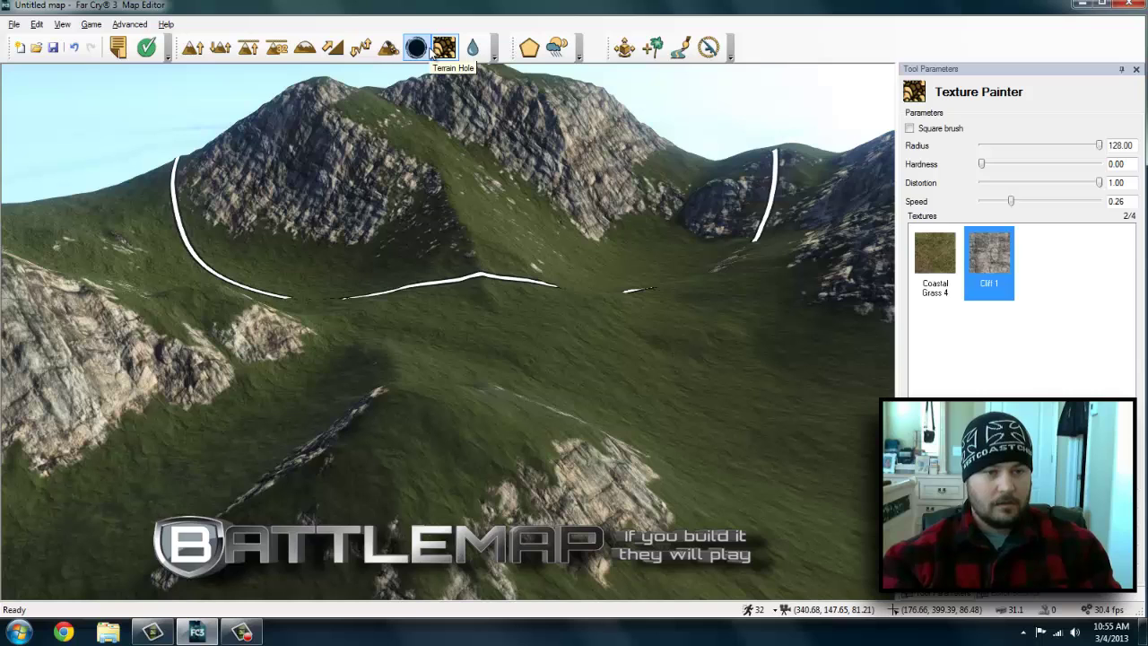
left_click(305, 47)
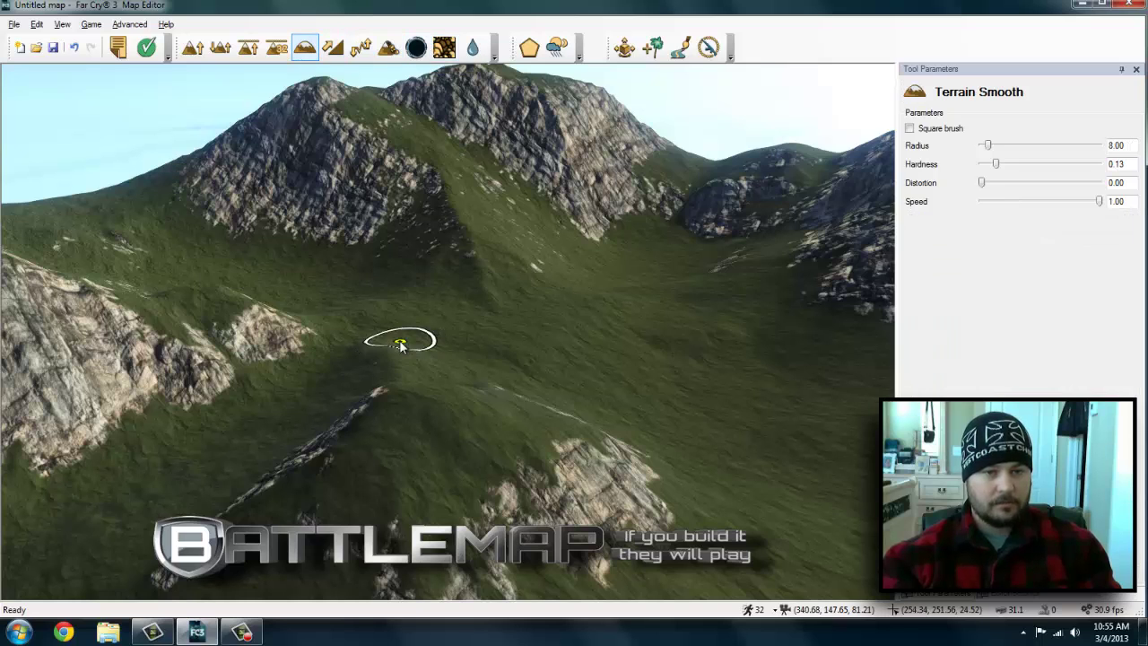
mouse_move(397, 333)
right_mouse_down()
mouse_move(431, 332)
mouse_move(410, 329)
right_mouse_up()
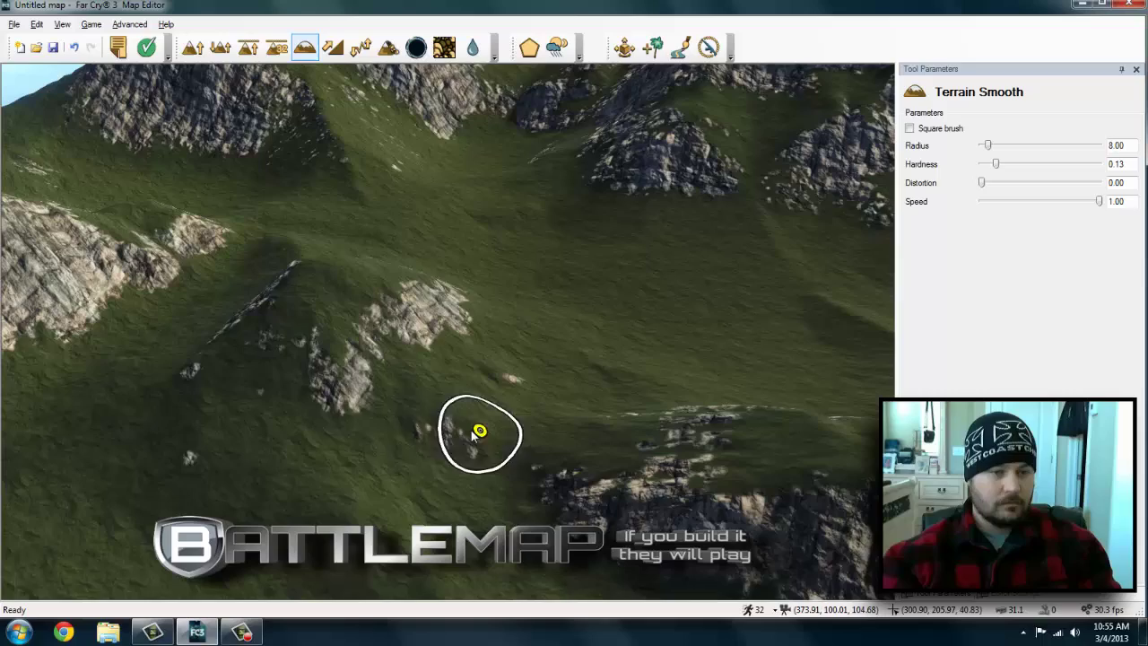
key("a")
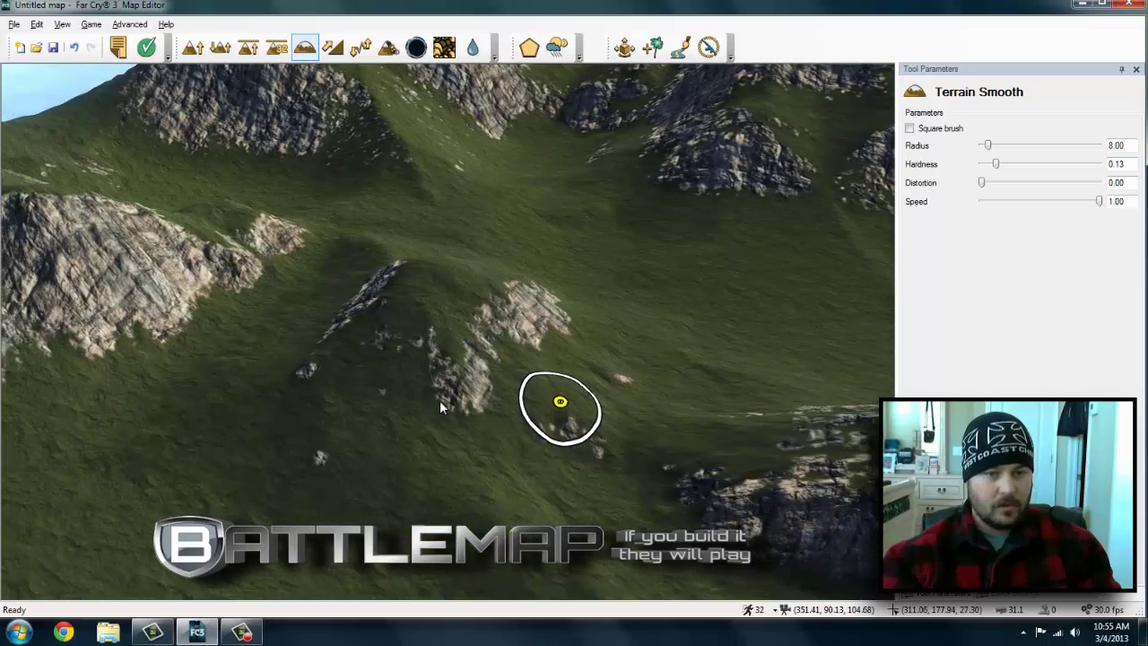
mouse_move(445, 400)
right_mouse_down()
mouse_move(502, 395)
mouse_move(574, 409)
right_mouse_up()
key("d")
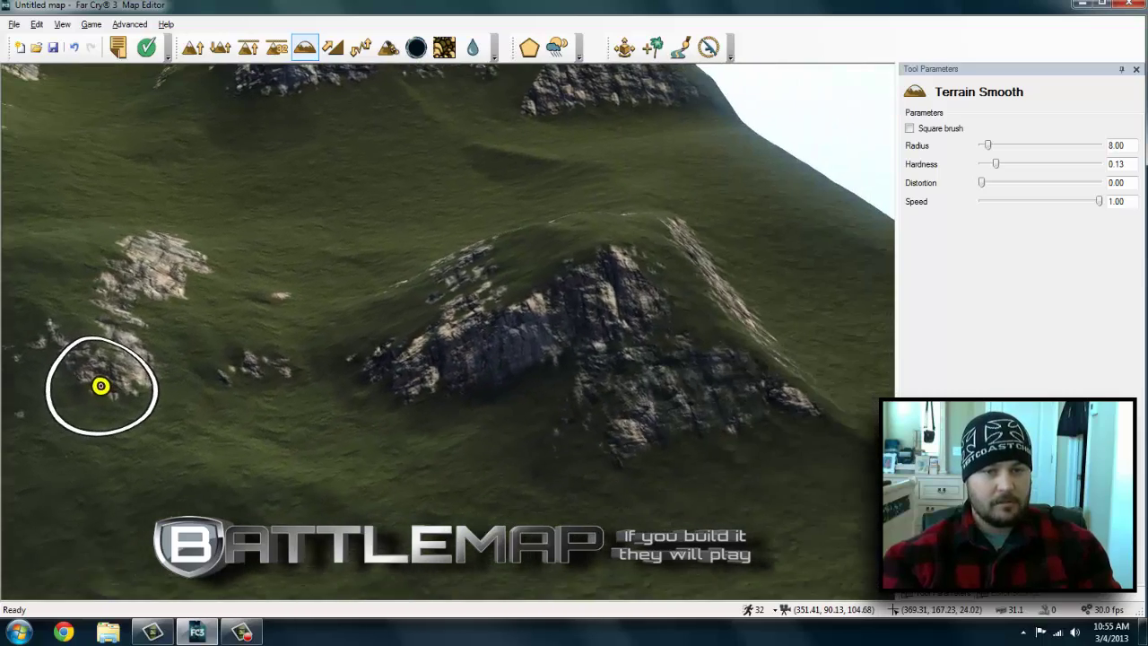
right_click_drag(143, 377, 16, 272)
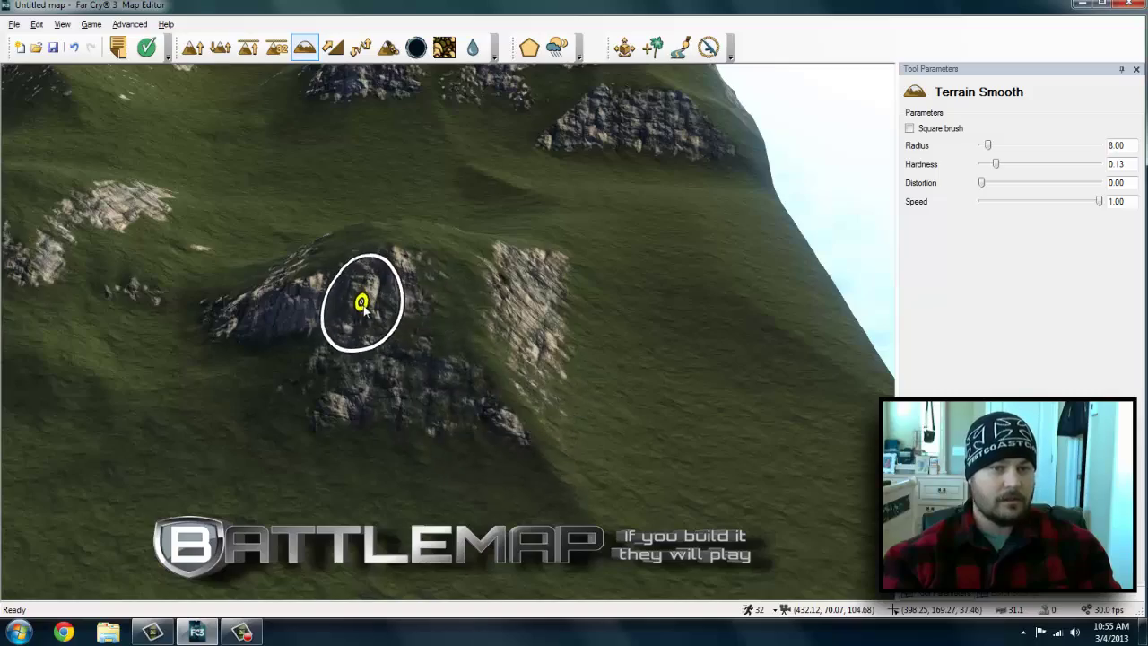
- Examine the middle foothill's grassy top, the left foothill's cliffs and the left mountain's rocky face up close
right_click_drag(585, 310, 502, 305)
key("w")
key("d")
key("a")
right_click_drag(635, 275, 636, 274)
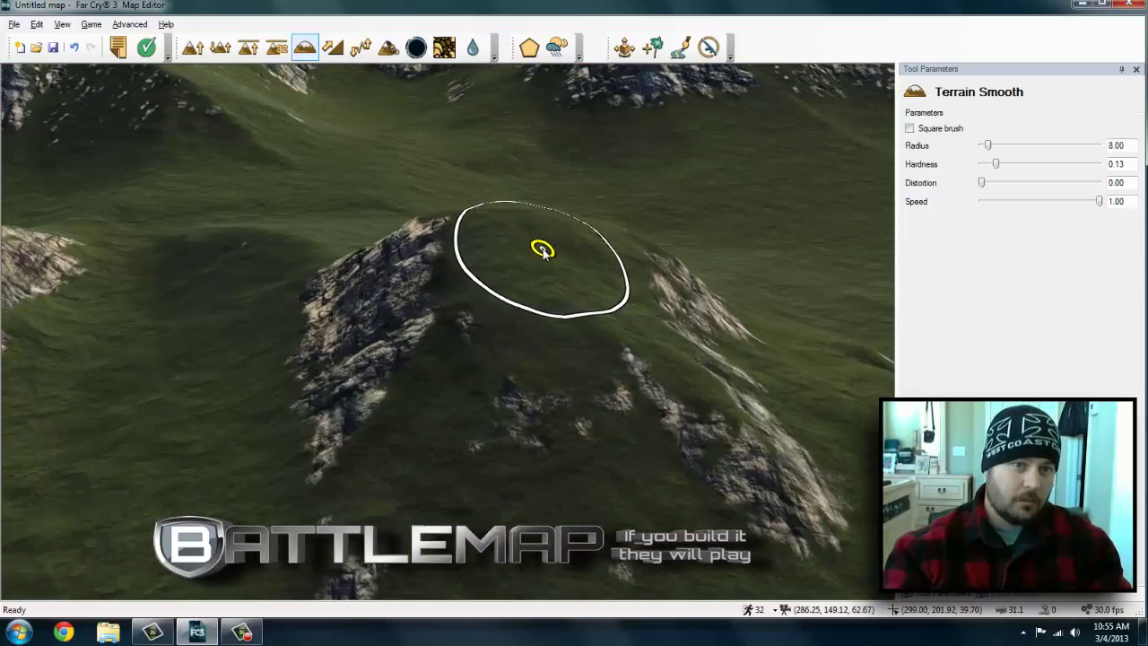
key("s")
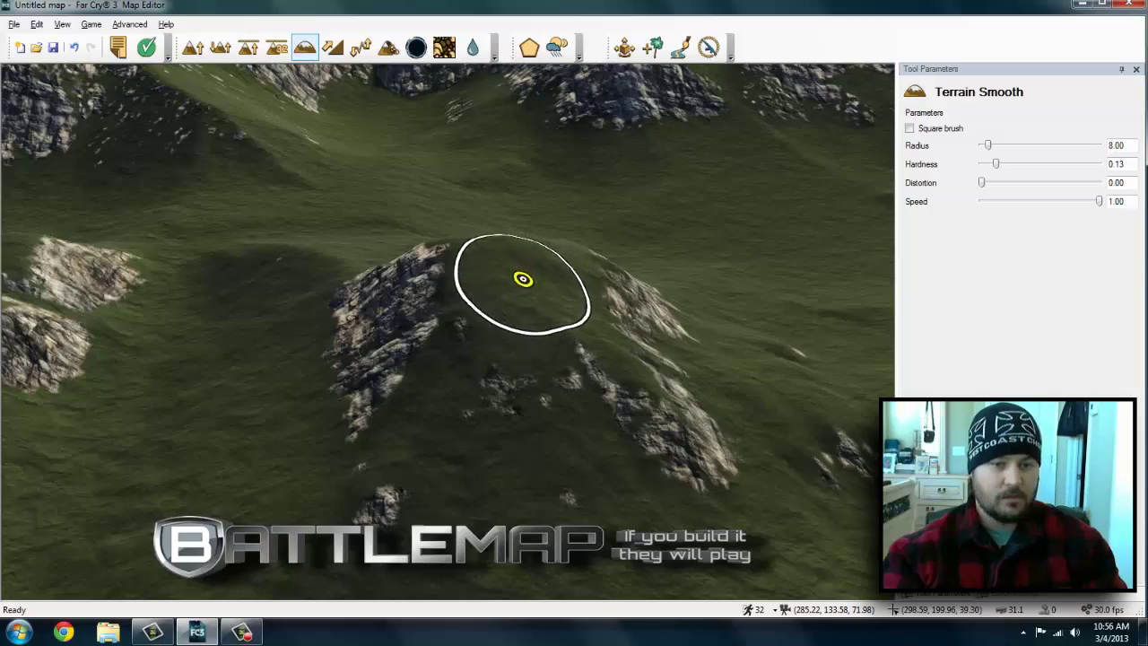
key("s")
right_click_drag(512, 338, 350, 282)
right_click_drag(510, 273, 510, 274)
key("a")
right_click_drag(450, 341, 542, 309)
right_click_drag(758, 207, 451, 338)
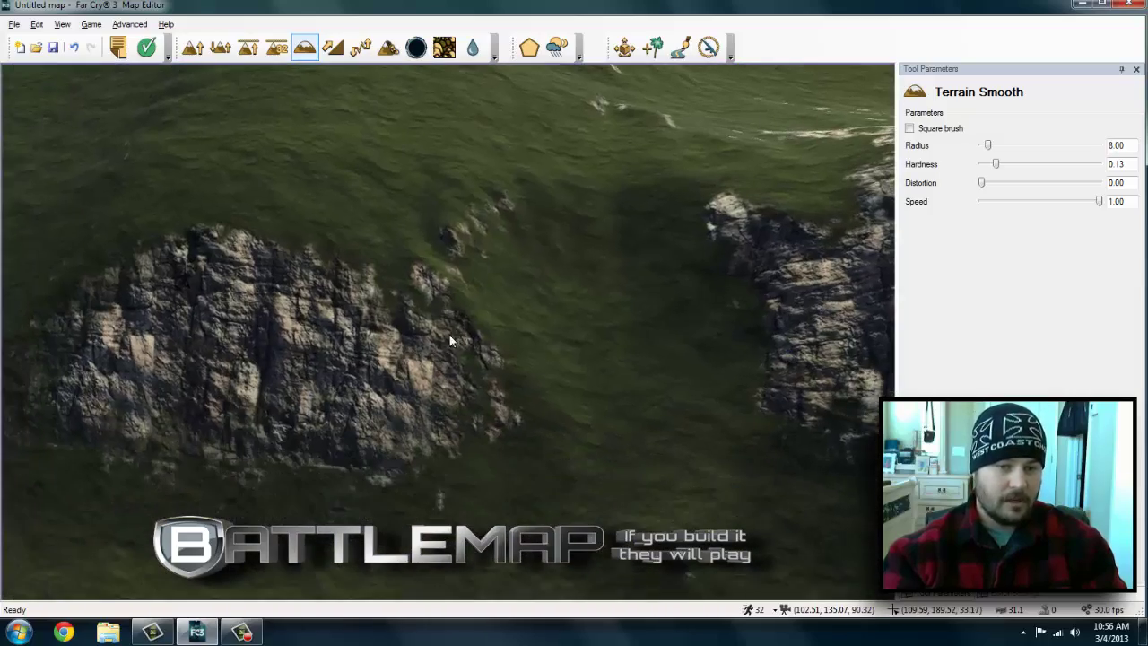
key("s")
key("a")
right_click_drag(434, 171, 466, 67)
key("w")
key("d")
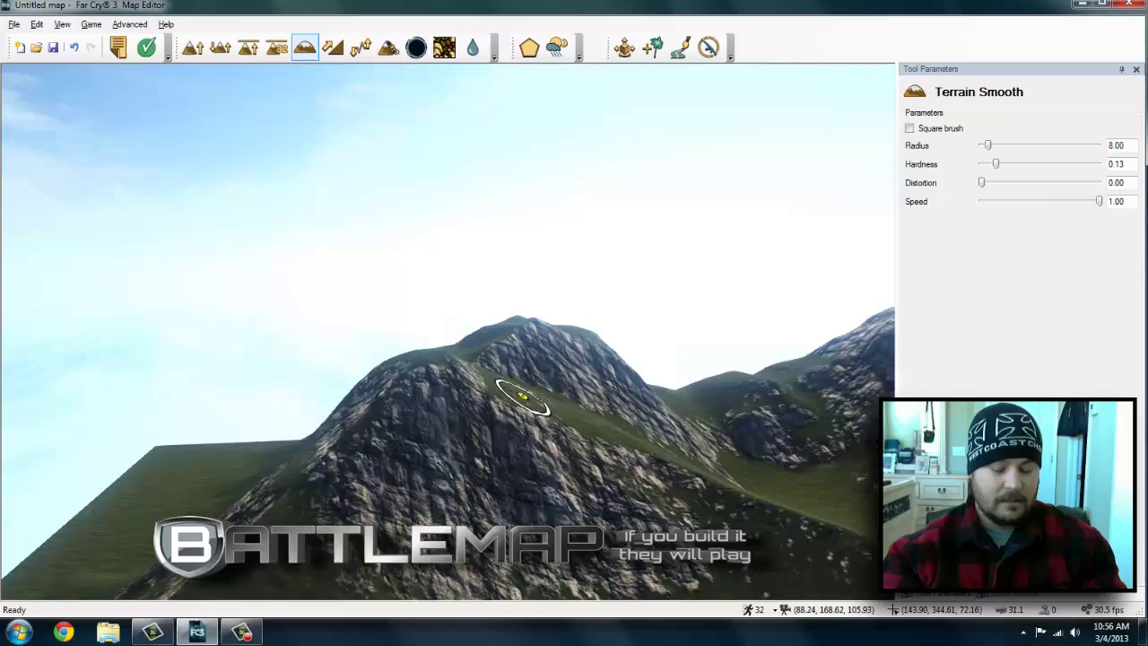
- Examine the left mountain's rock faces and the grassy ridge running up between them at close range
right_click_drag(541, 395, 368, 395)
right_click_drag(537, 233, 518, 295)
key("w")
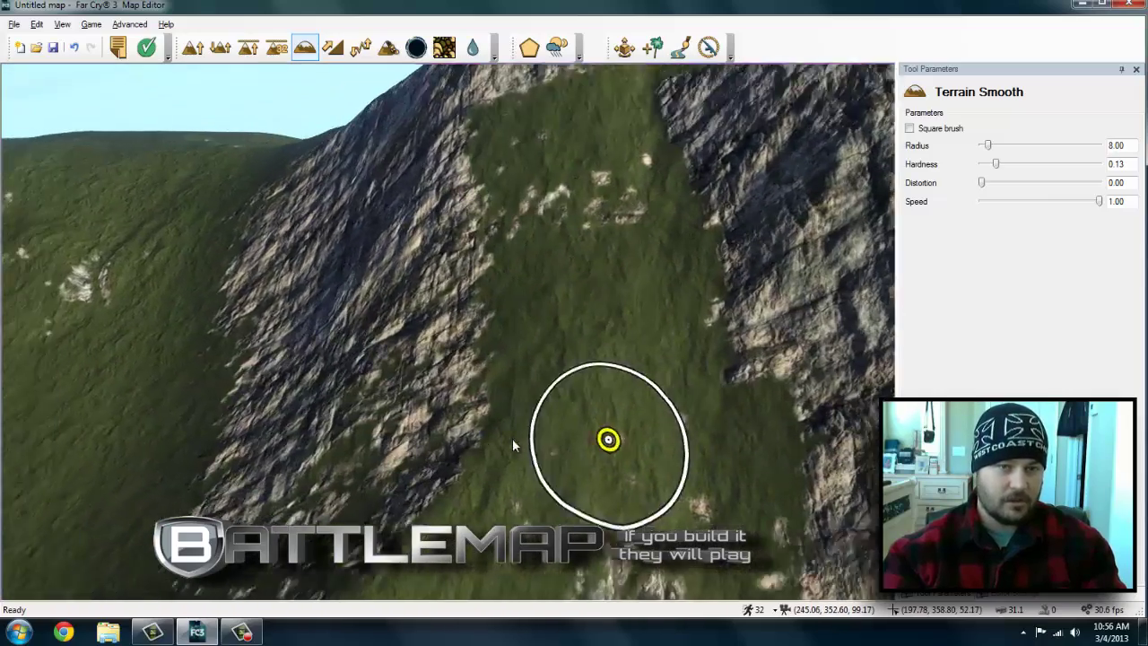
key("a")
mouse_move(513, 445)
right_mouse_down()
mouse_move(551, 462)
mouse_move(623, 439)
mouse_move(686, 390)
mouse_move(556, 332)
mouse_move(502, 332)
mouse_move(556, 421)
mouse_move(664, 373)
mouse_move(632, 305)
mouse_move(618, 382)
mouse_move(489, 364)
right_mouse_up()
key("w")
key("w")
right_click_drag(494, 304, 478, 408)
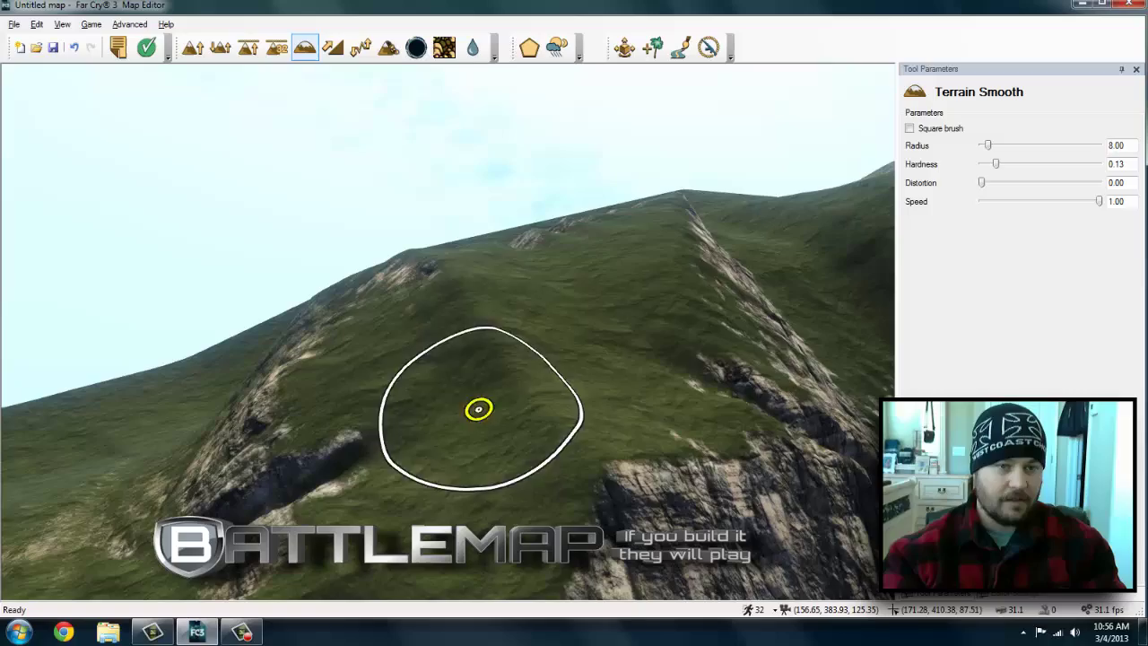
- Examine the slopes near the map's edge, the right mountain's cliffs and the grassy ground below them
mouse_move(569, 351)
right_mouse_down()
mouse_move(655, 282)
mouse_move(668, 336)
right_mouse_up()
key("w")
mouse_move(340, 502)
right_mouse_down()
mouse_move(448, 331)
mouse_move(515, 270)
right_mouse_up()
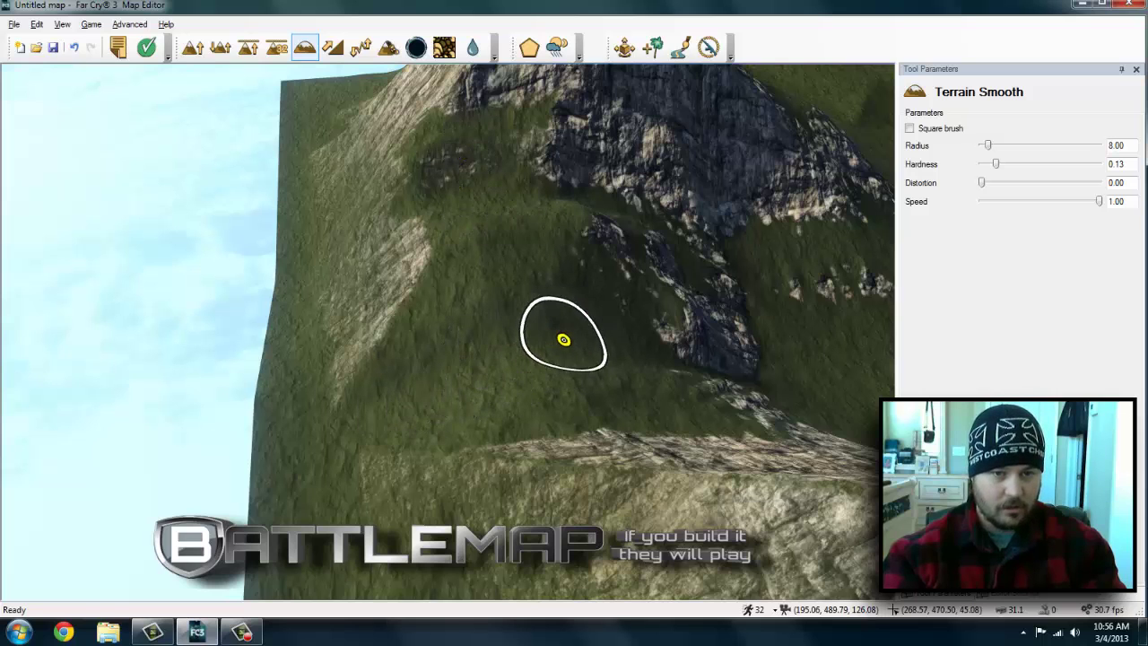
key("d")
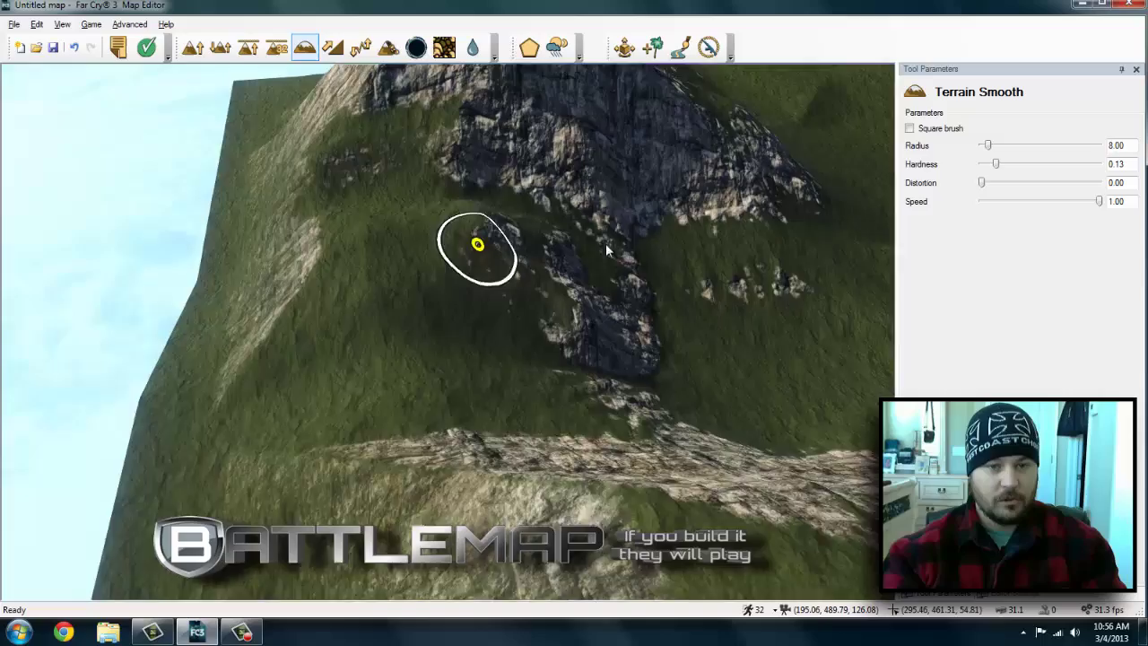
mouse_move(476, 248)
right_mouse_down()
mouse_move(705, 351)
mouse_move(712, 570)
mouse_move(637, 262)
right_mouse_up()
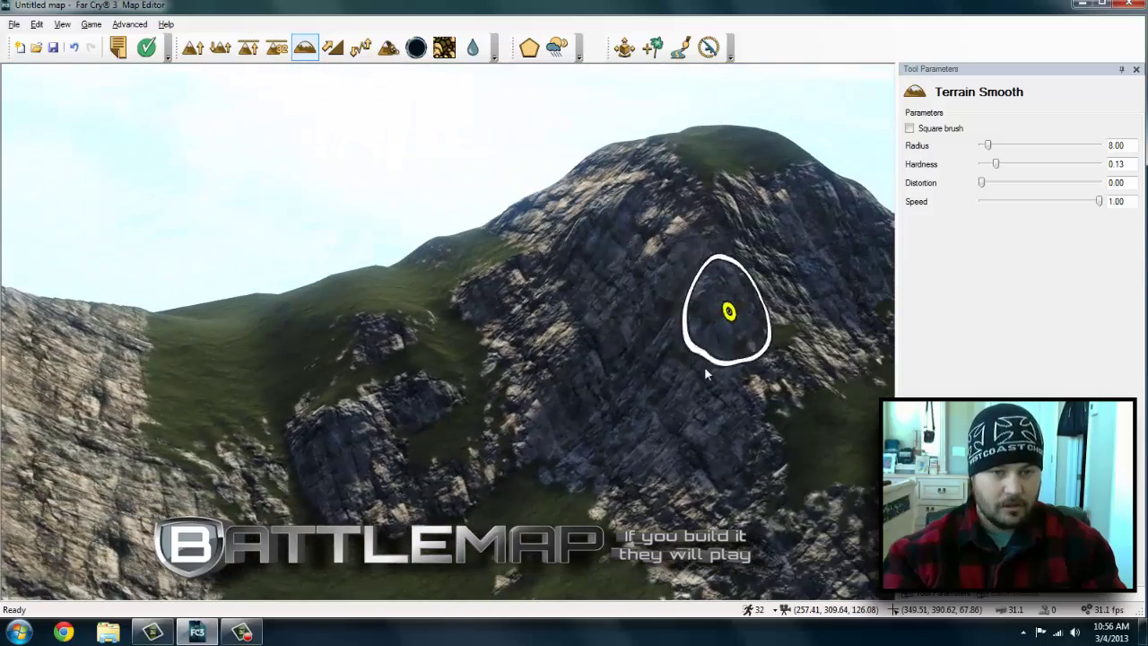
mouse_move(705, 368)
right_mouse_down()
mouse_move(715, 361)
mouse_move(449, 338)
right_mouse_up()
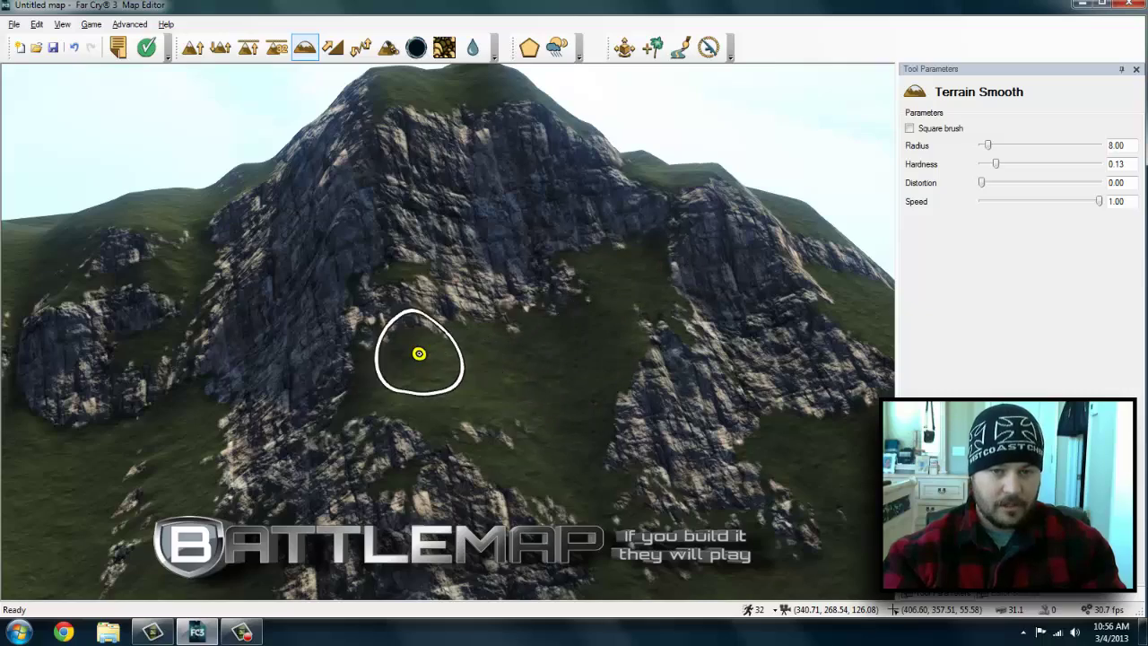
key("s")
right_click_drag(533, 418, 771, 547)
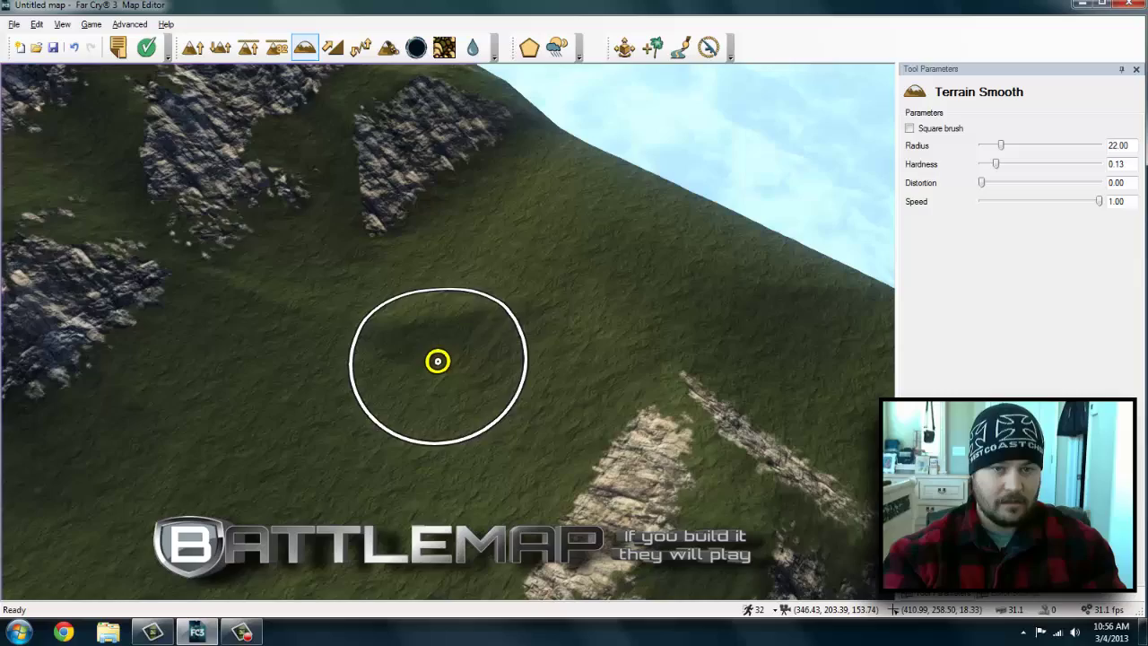
mouse_move(513, 323)
right_mouse_down()
mouse_move(551, 345)
mouse_move(744, 386)
right_mouse_up()
key("w")
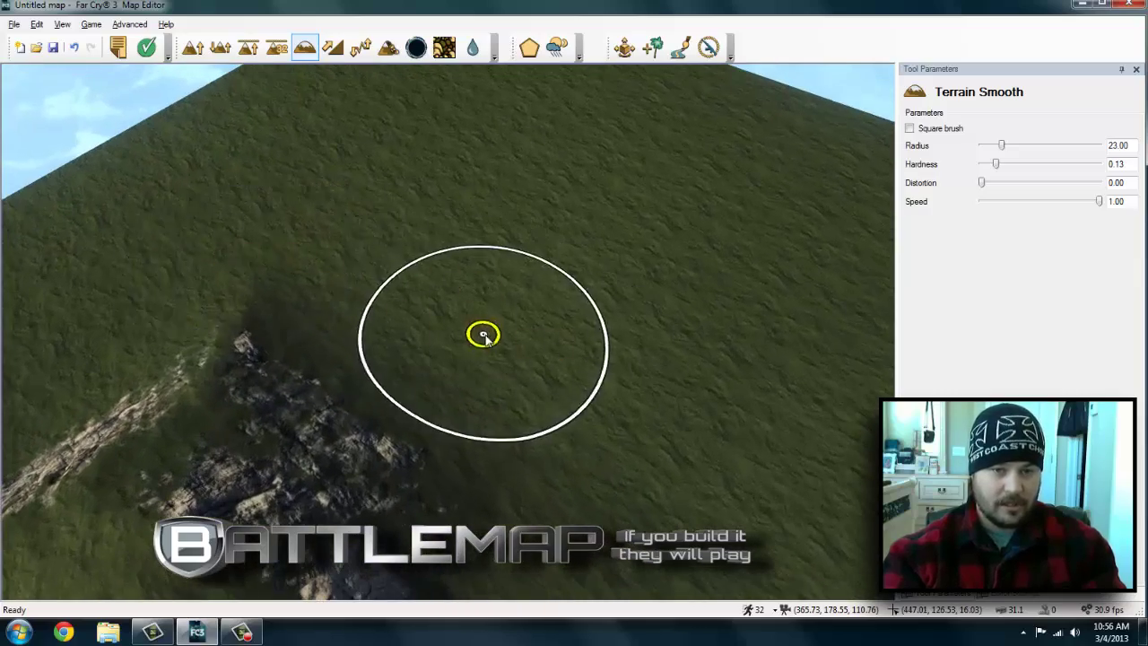
- Playtest the map in game mode from the flat grassland, view the mountains from ground level, and return to the editor
mouse_move(482, 336)
right_mouse_down()
mouse_move(474, 394)
mouse_move(450, 332)
right_mouse_up()
key("w")
key("ctrl+g")
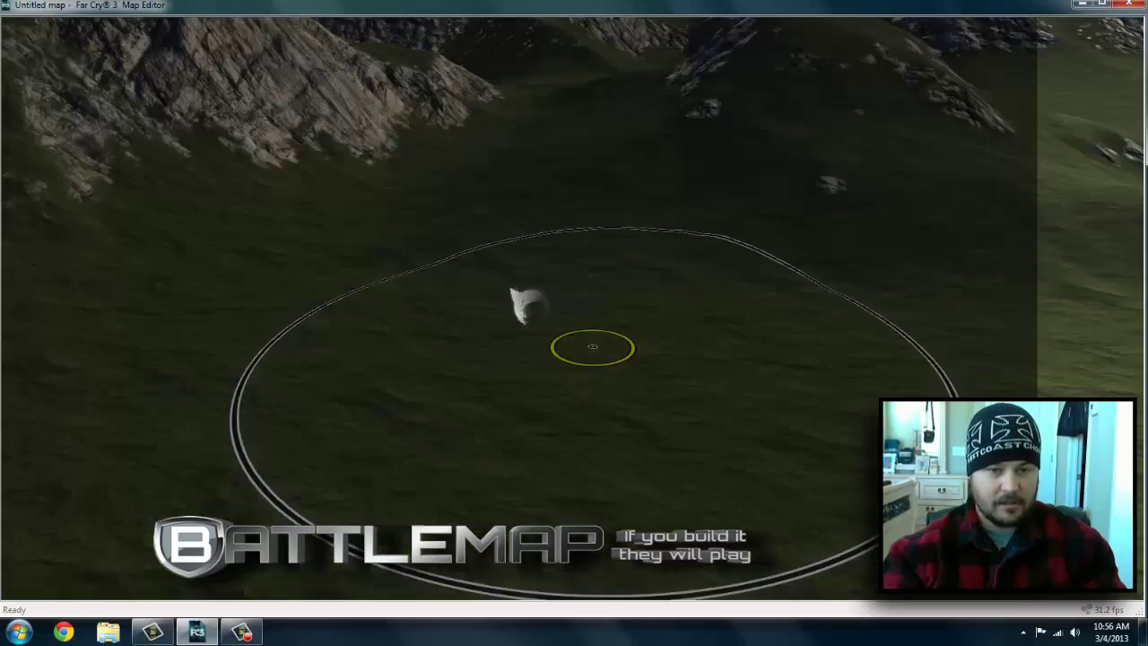
key("ctrl+g")
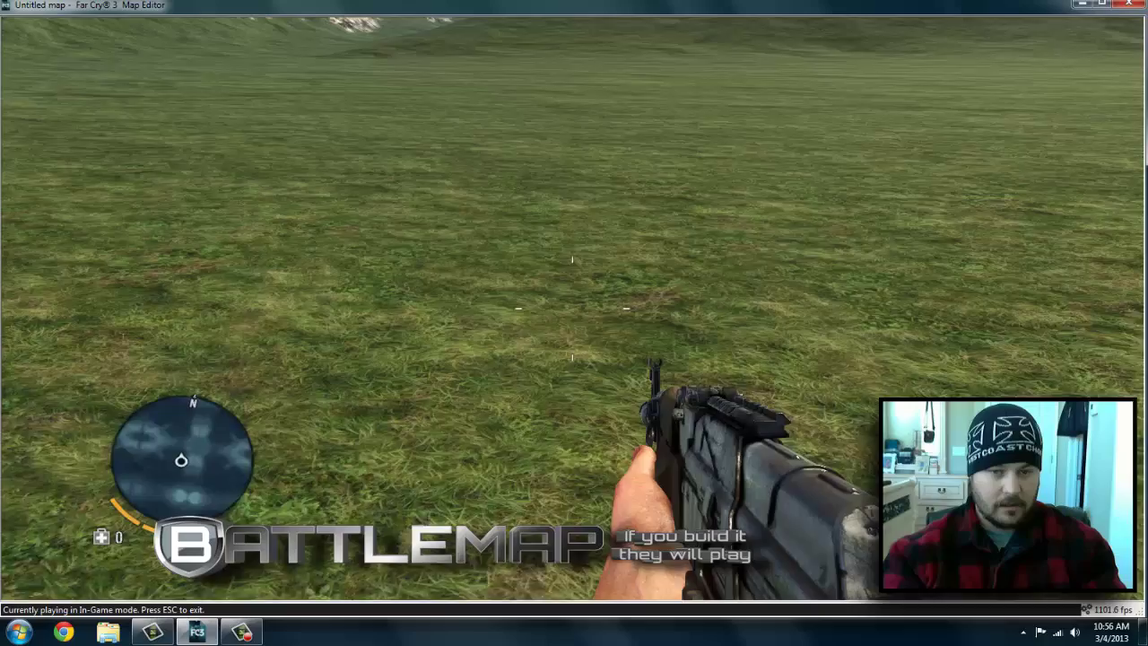
key("w")
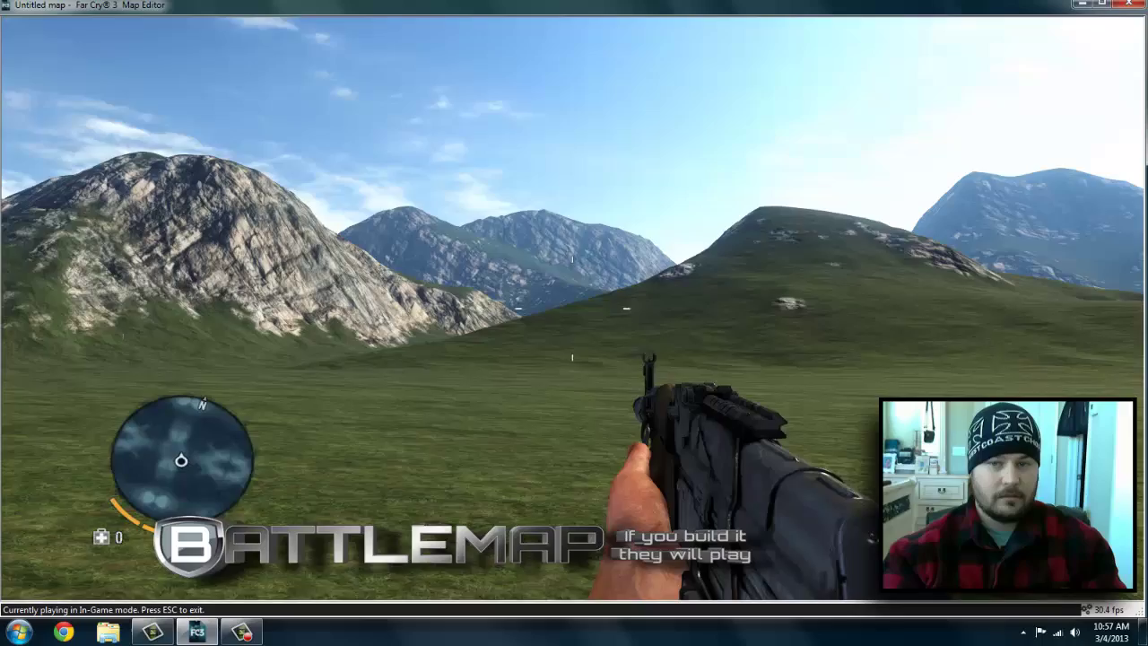
key("Escape")
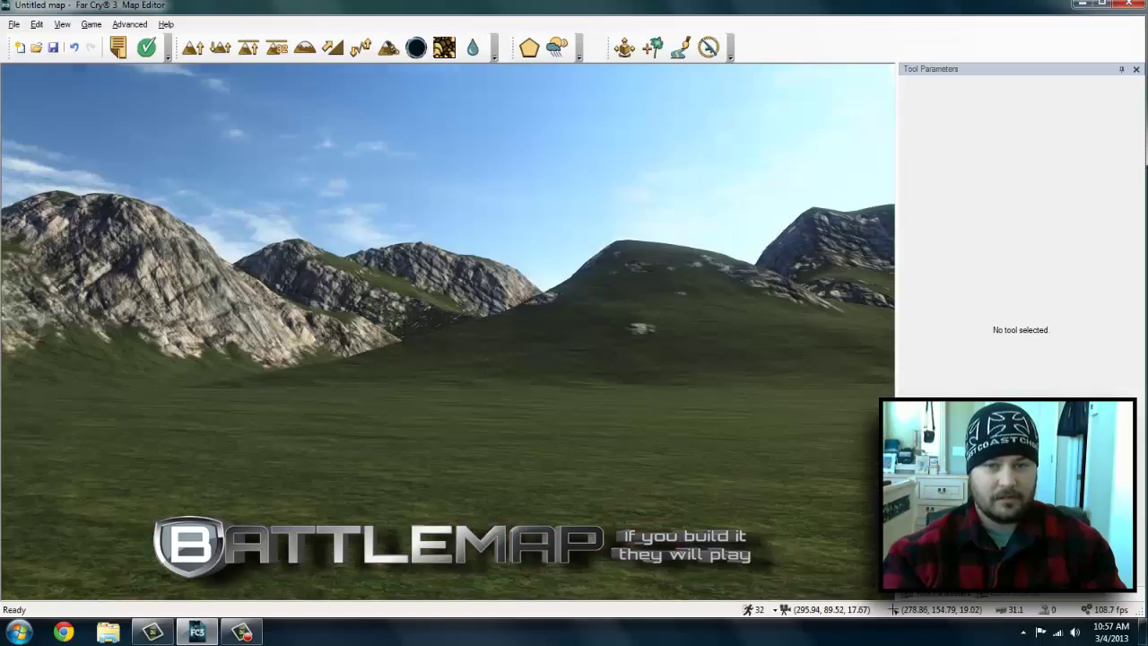
- Replace the High Palms 01 collection with Distant Forest 02 from the Jungle category
key("w")
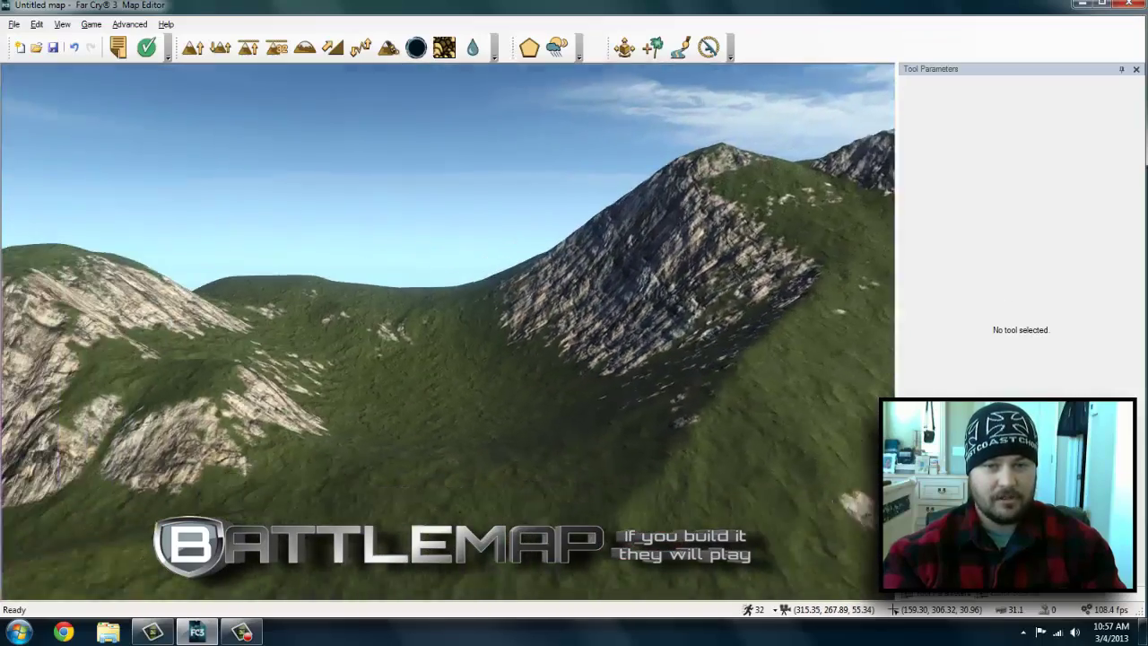
key("s")
left_click(652, 48)
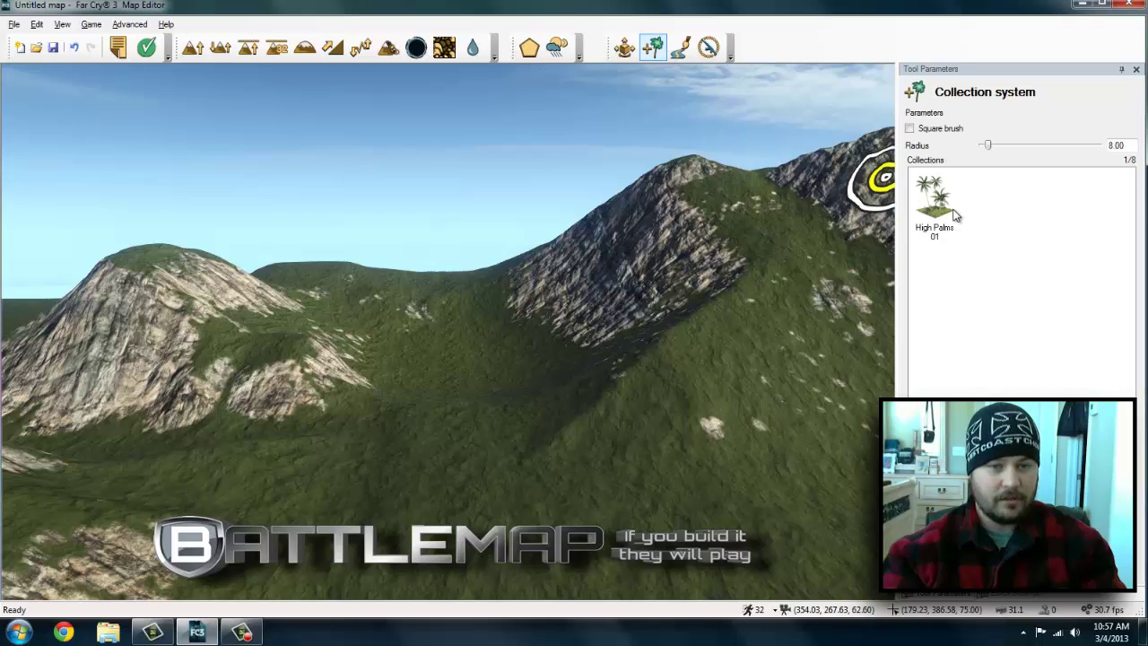
double_click(933, 211)
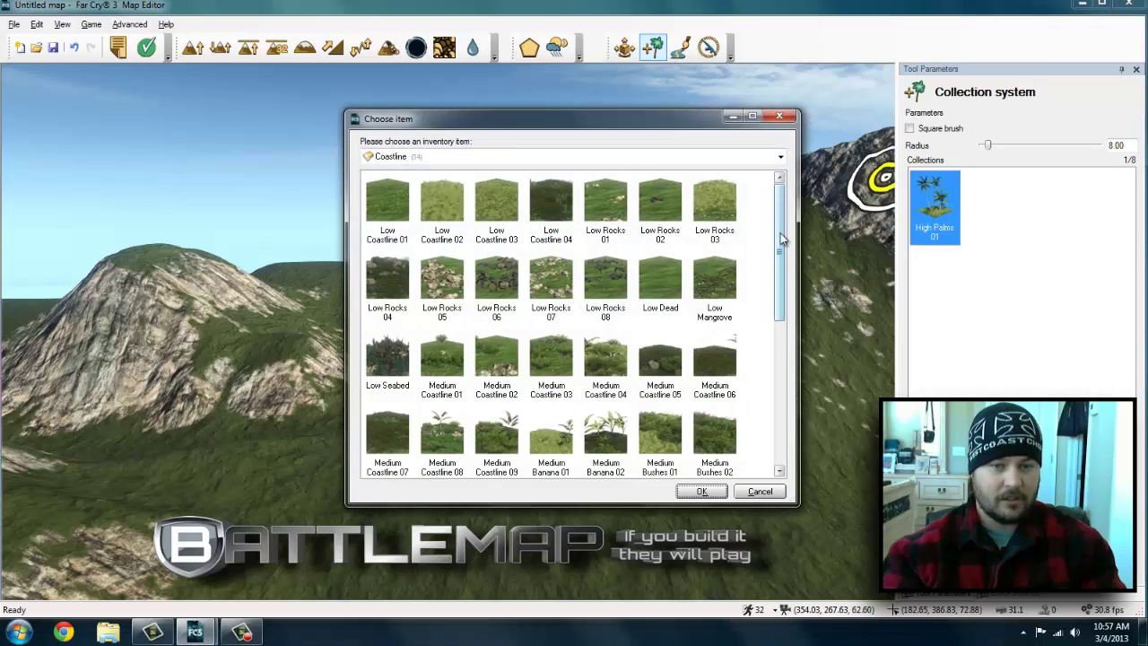
left_click(403, 159)
left_click(395, 223)
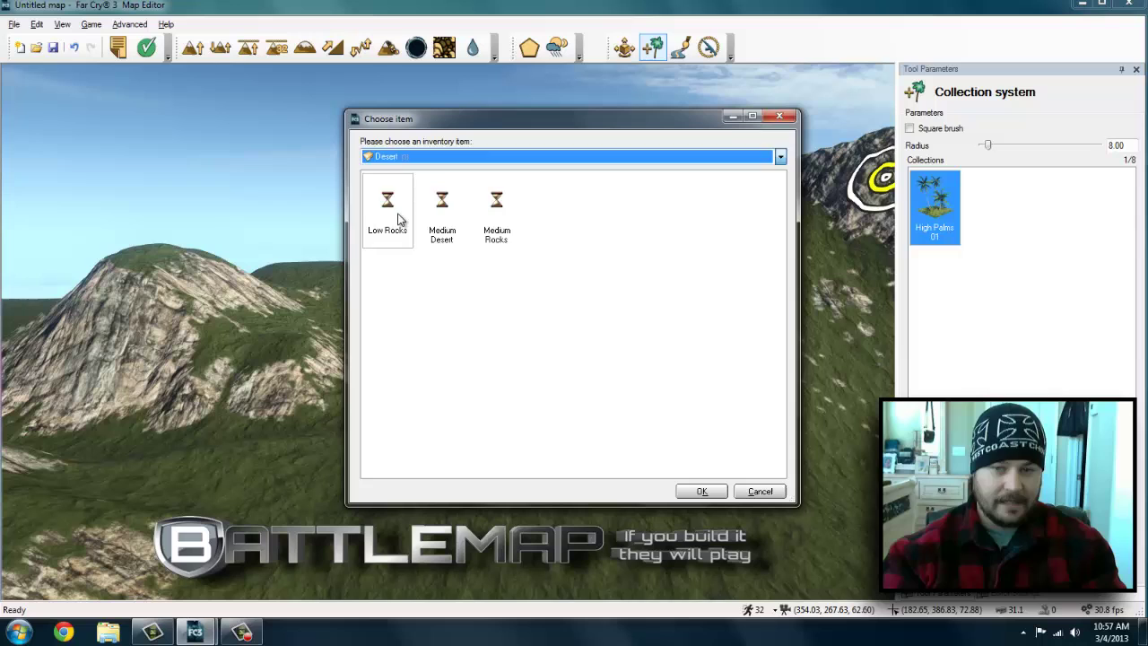
left_click(401, 212)
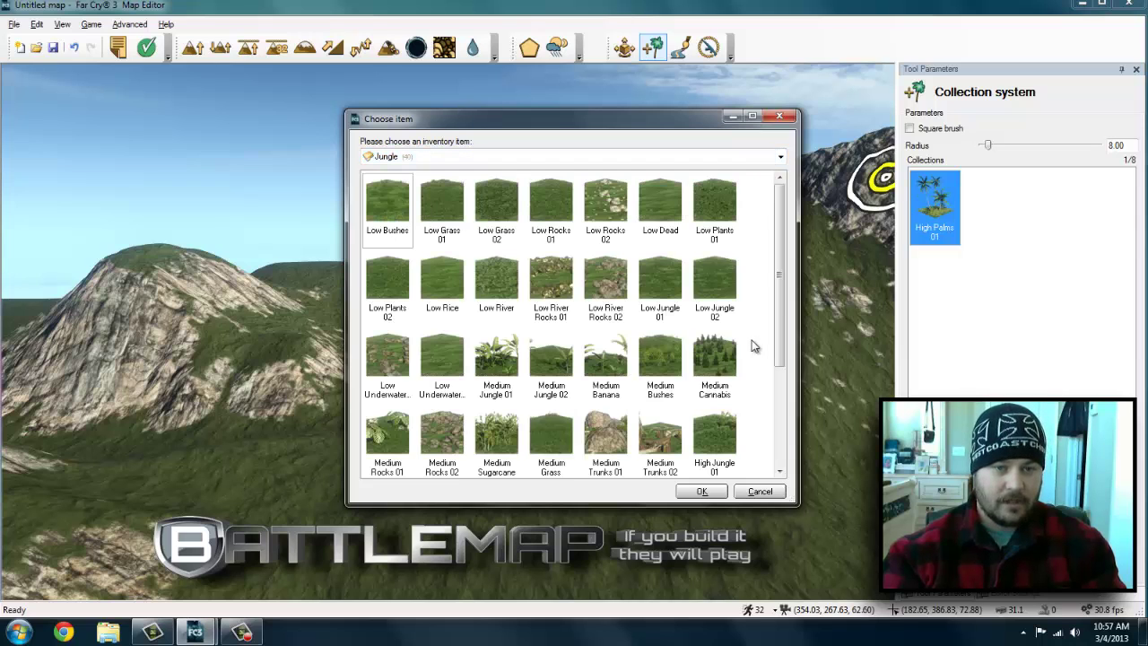
scroll(778, 294, "down", 3)
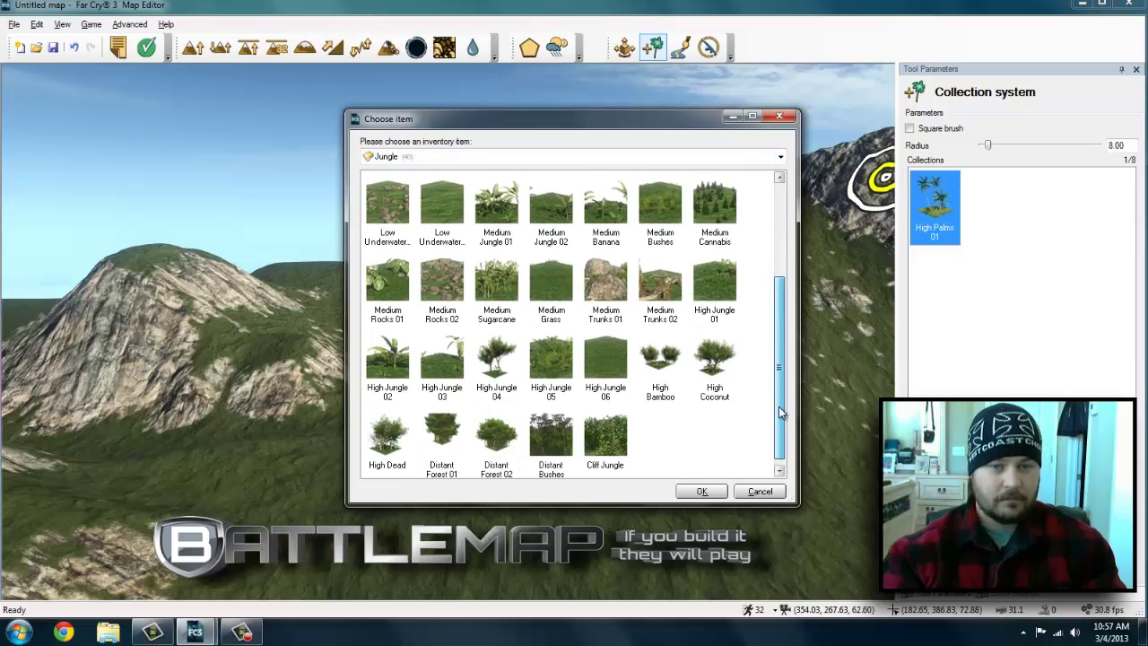
double_click(496, 428)
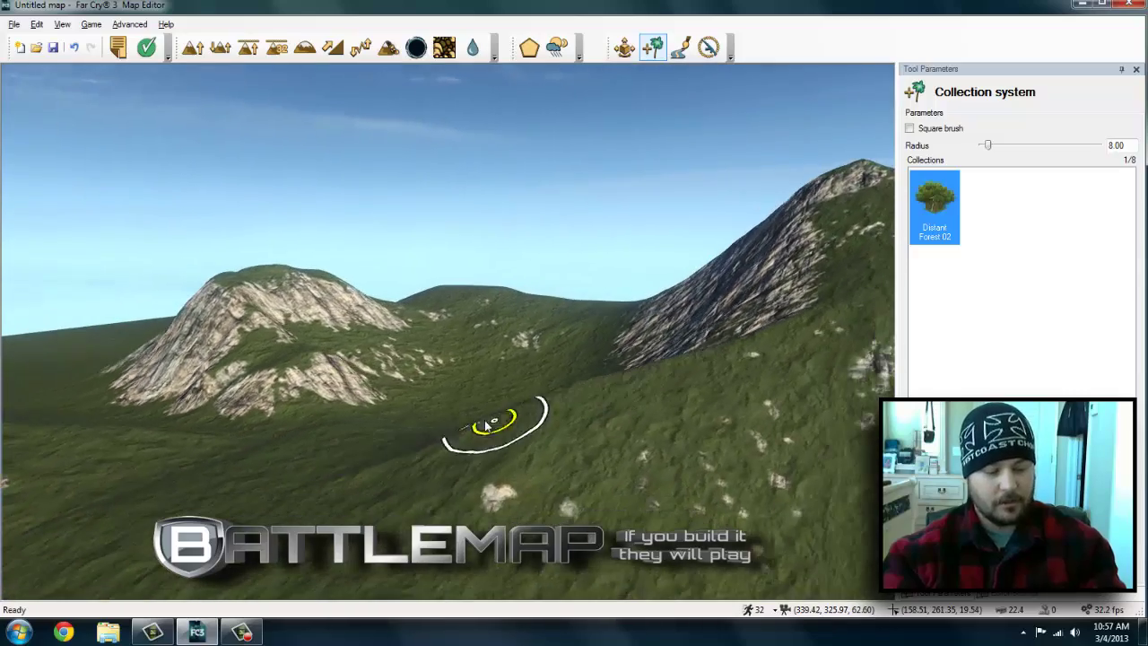
- Set the collection brush radius to 23 and plant Distant Forest 02 clumps behind the left and right foothills
mouse_move(436, 369)
right_mouse_down()
mouse_move(441, 517)
mouse_move(430, 307)
mouse_move(426, 345)
right_mouse_up()
key("w")
key("s")
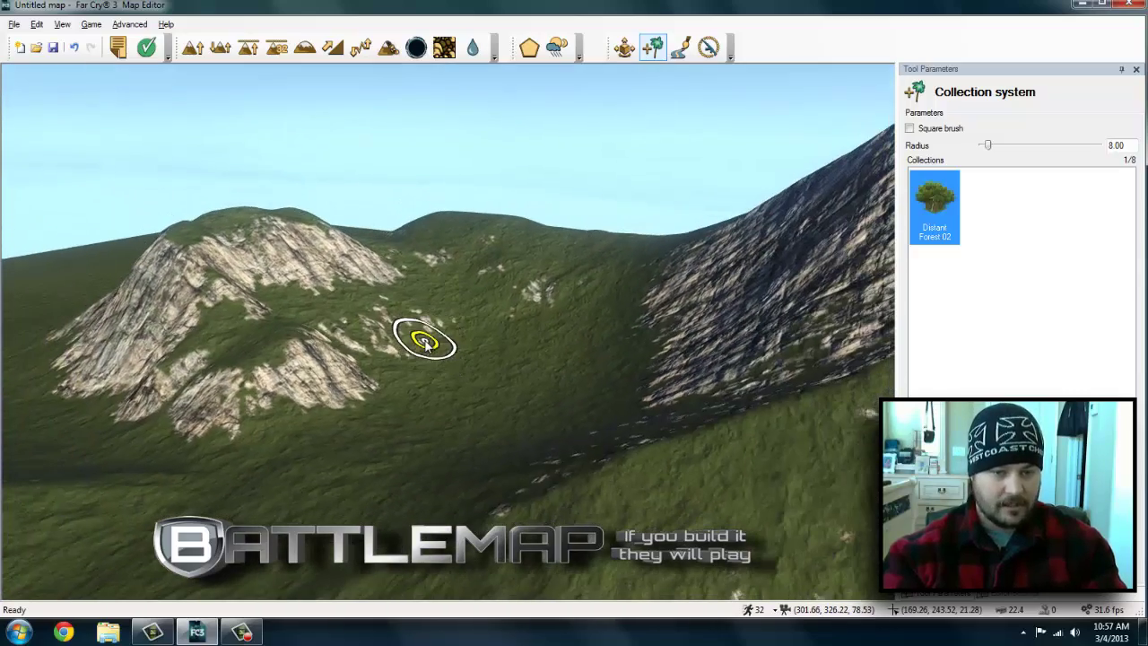
key("a")
right_click_drag(369, 299, 632, 287)
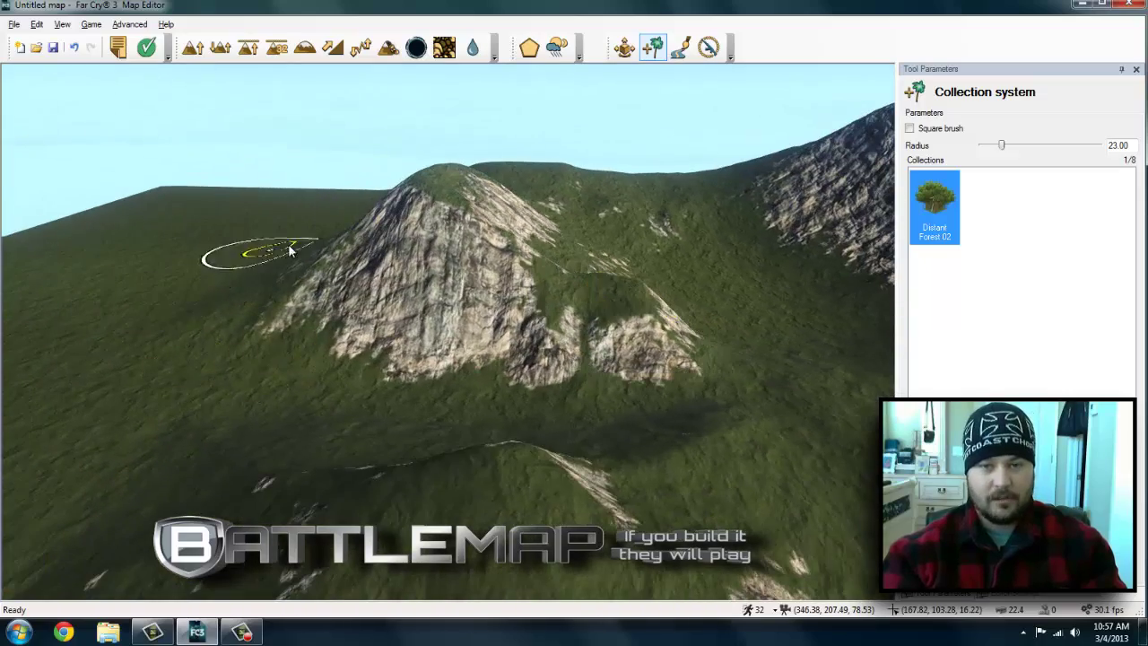
mouse_move(434, 387)
middle_mouse_down()
mouse_move(506, 312)
mouse_move(520, 333)
mouse_move(550, 308)
mouse_move(597, 300)
mouse_move(587, 300)
middle_mouse_up()
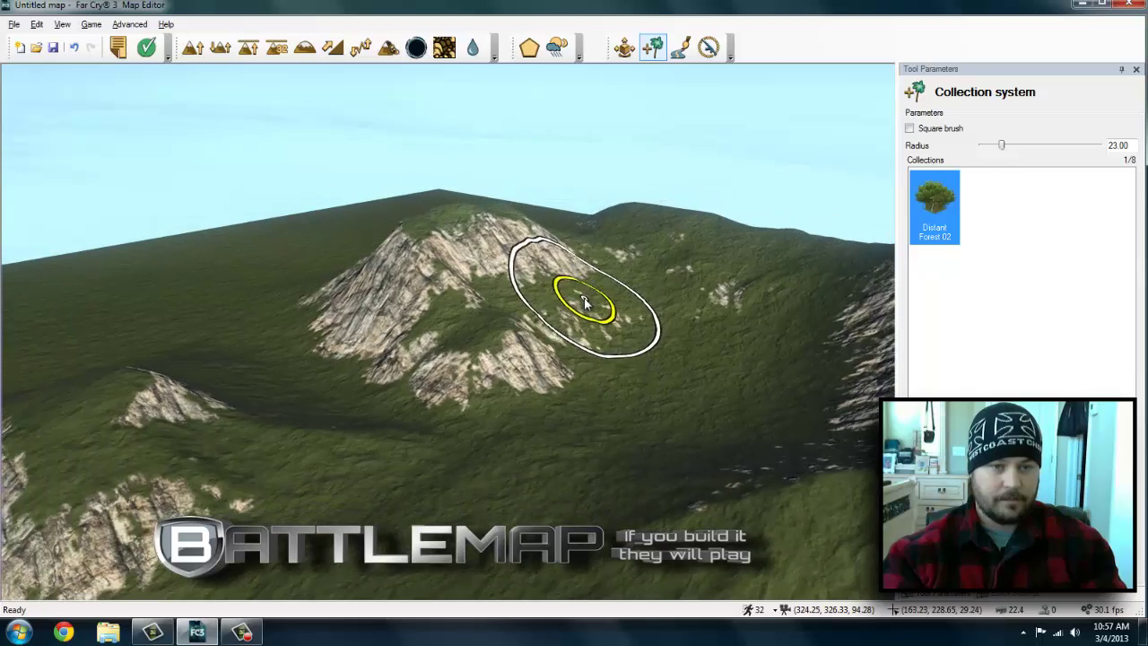
left_click(584, 303)
mouse_move(555, 378)
middle_mouse_down()
mouse_move(825, 358)
mouse_move(499, 406)
middle_mouse_up()
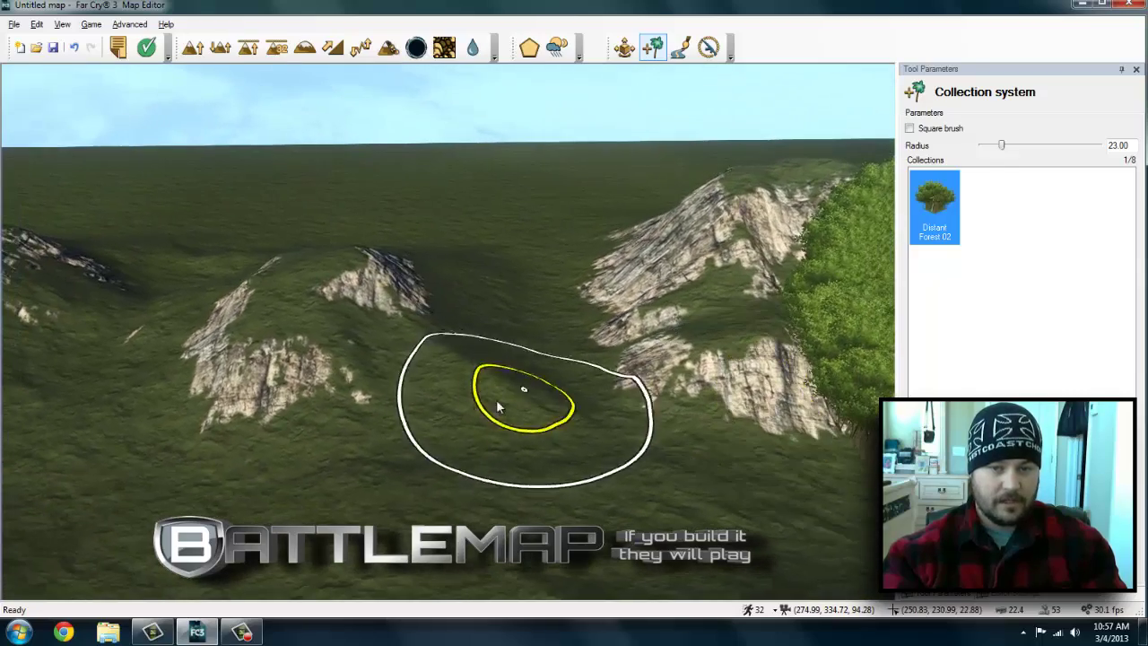
middle_click_drag(356, 332, 359, 333)
left_click(521, 378)
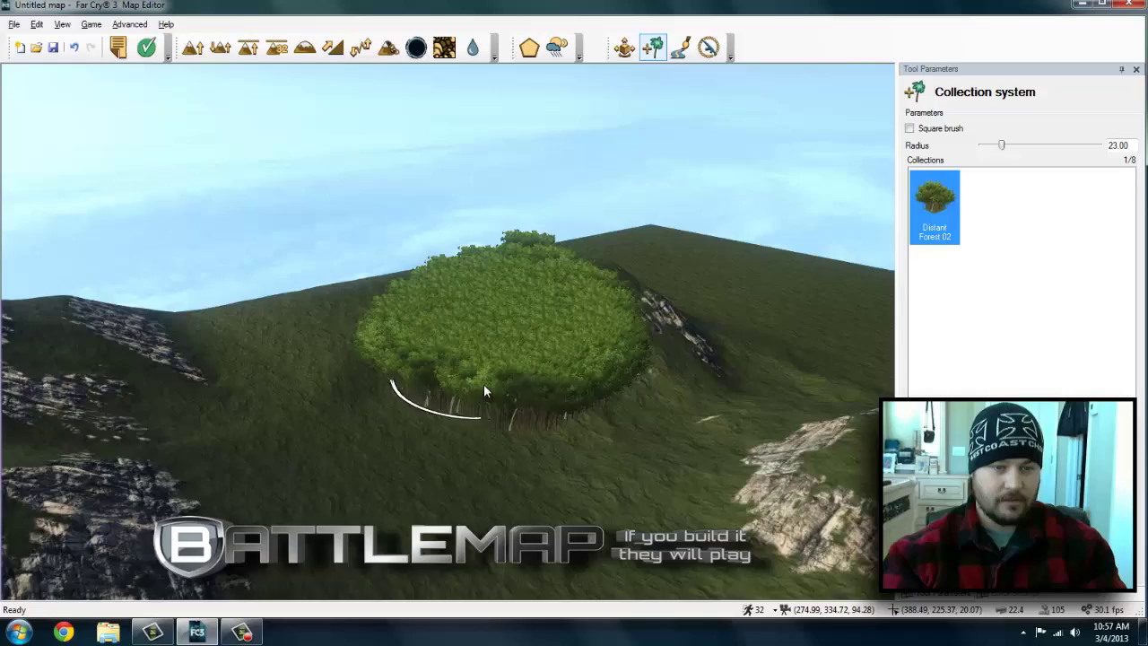
- Paint a strip of Distant Forest 02 trees down the slope between the mountains along the map's back edge
mouse_move(531, 419)
right_mouse_down()
mouse_move(269, 377)
mouse_move(162, 331)
mouse_move(72, 323)
right_mouse_up()
key("s")
right_click_drag(647, 389, 484, 389)
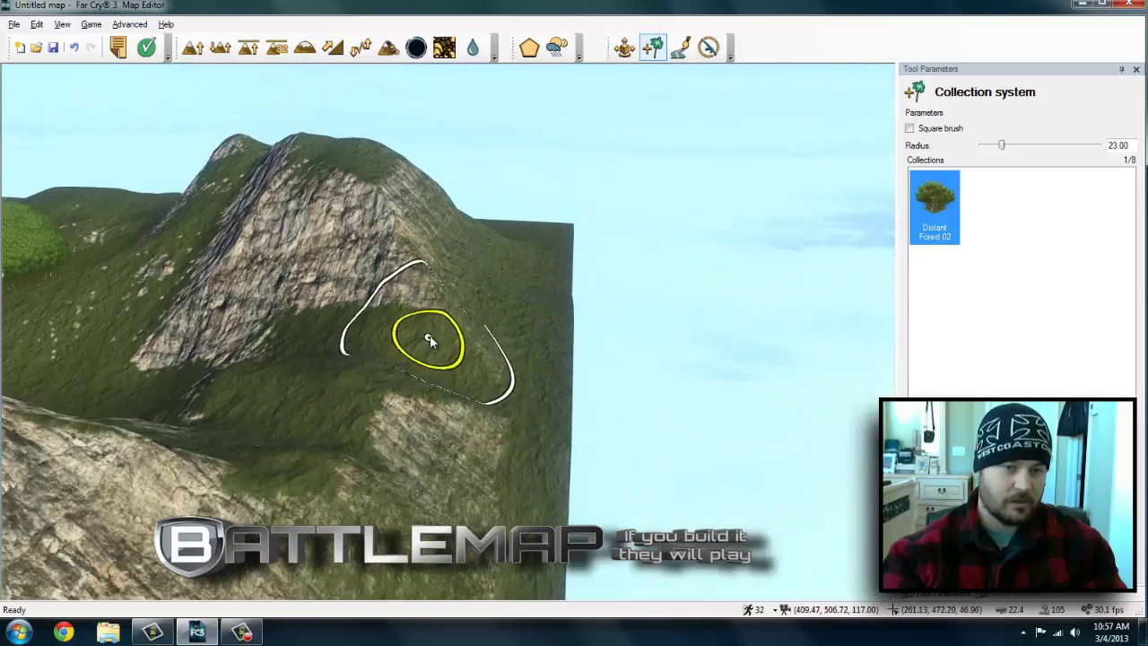
mouse_move(488, 343)
left_mouse_down()
mouse_move(538, 421)
mouse_move(484, 511)
left_mouse_up()
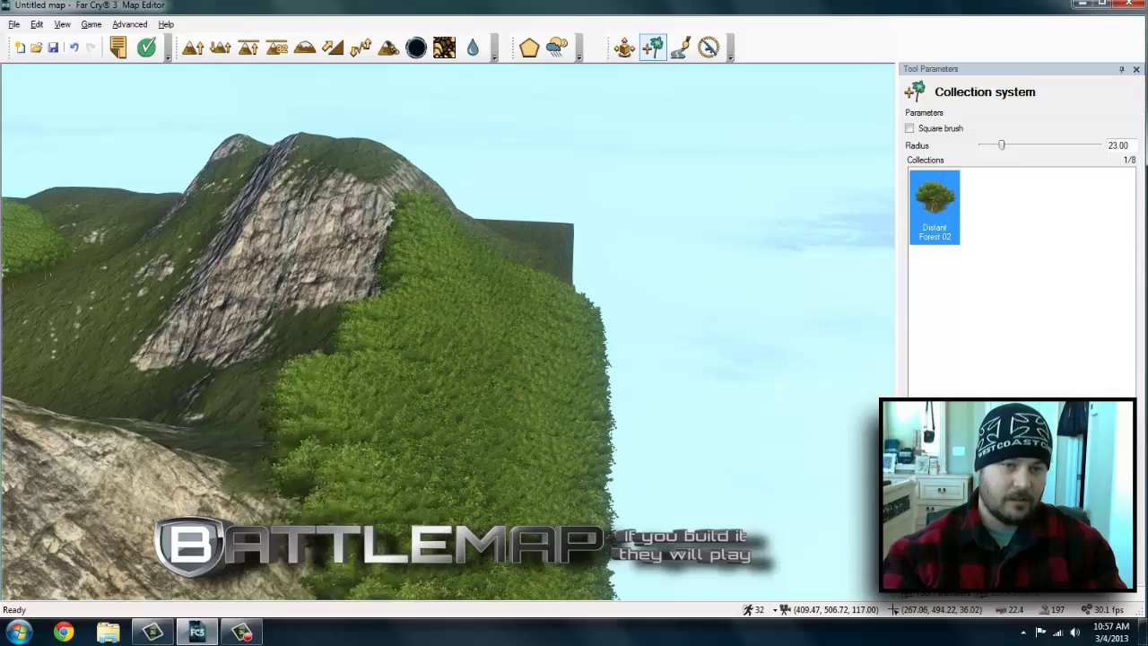
- Playtest the map from the grassland to judge the forested mountains at ground level, and return to the editor
key("a")
mouse_move(380, 379)
right_mouse_down()
mouse_move(305, 332)
mouse_move(331, 346)
right_mouse_up()
middle_click_drag(377, 350, 451, 339)
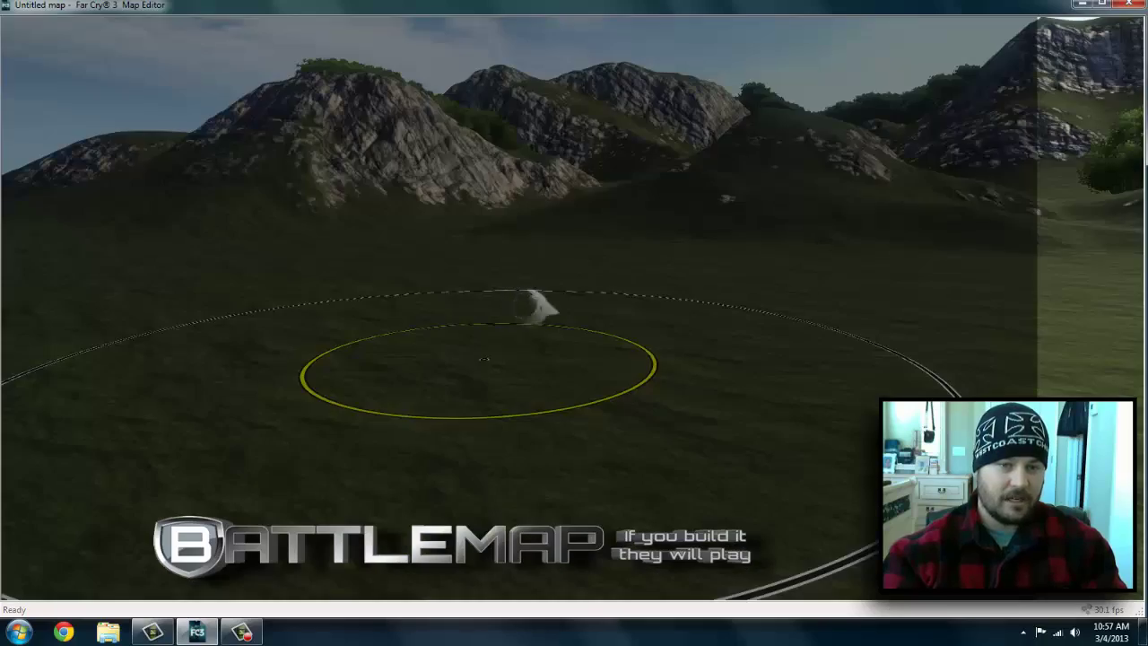
key("ctrl+g")
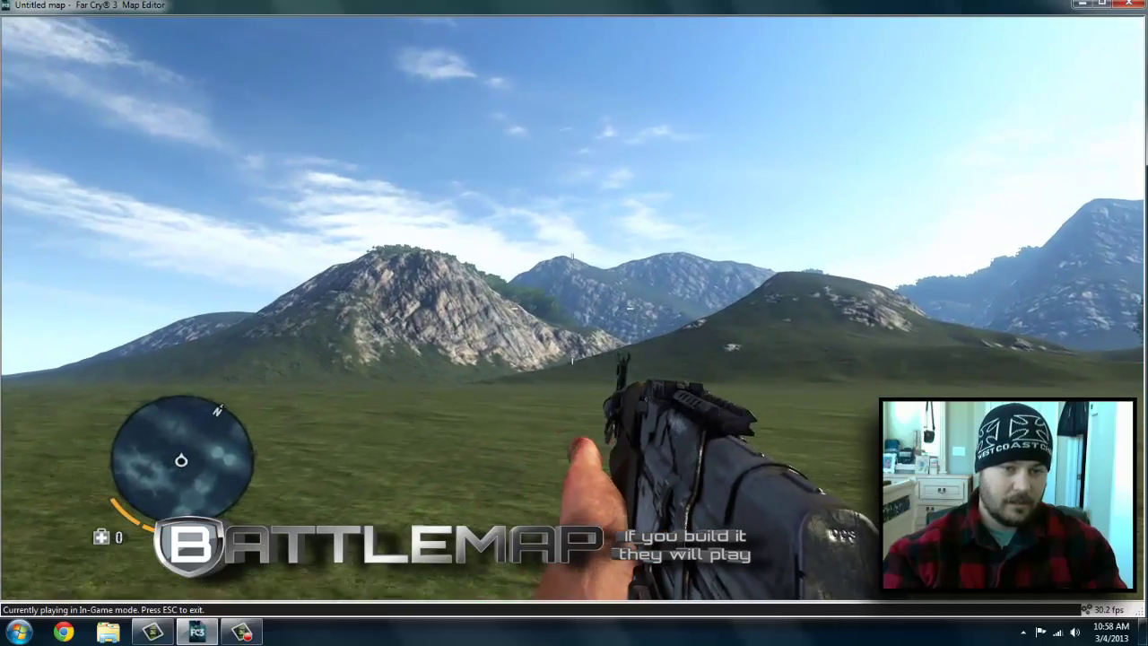
key("Escape")
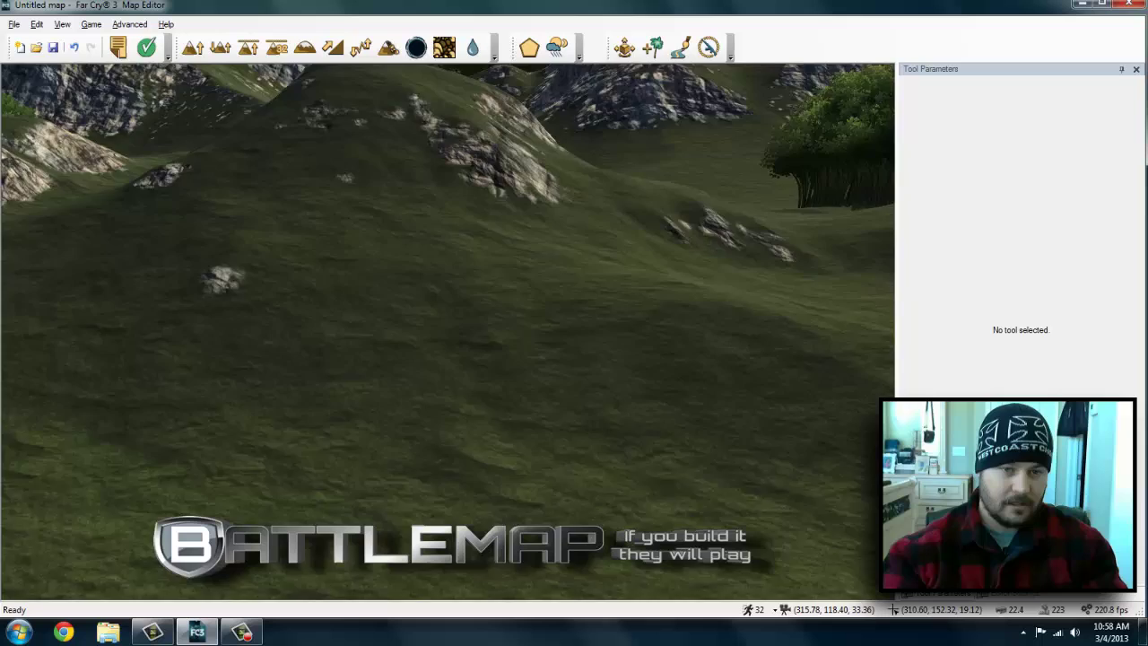
- Delete the Distant Forest 02 collection to remove all of its trees from the map
key("s")
right_click_drag(404, 359, 403, 245)
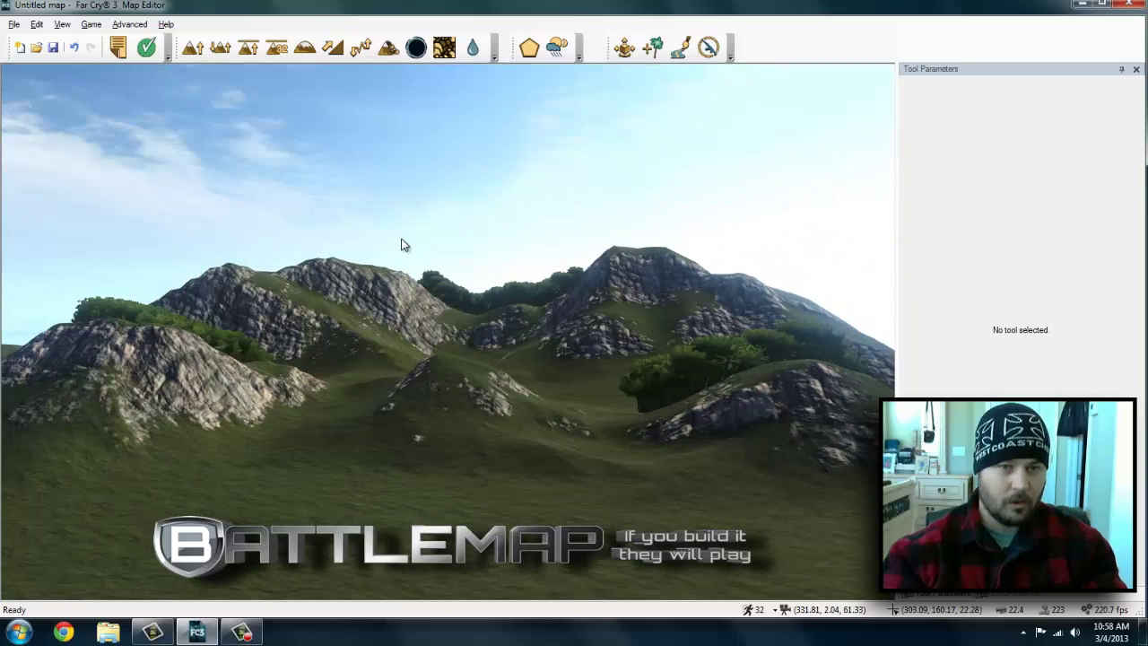
left_click(652, 49)
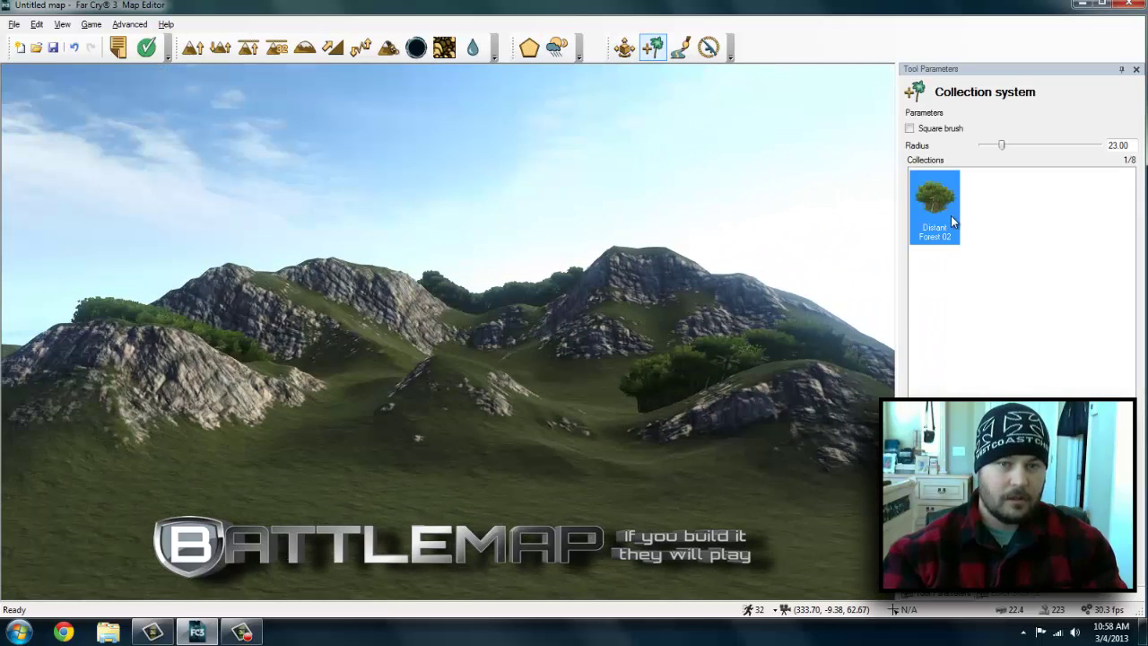
key("Delete")
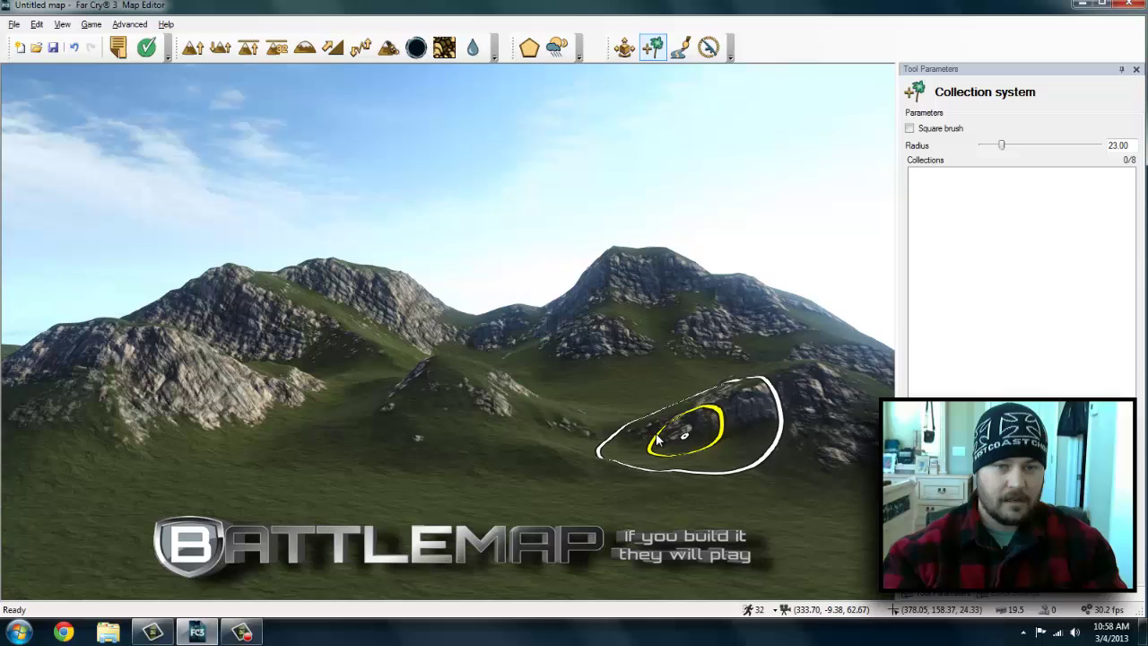
- Replace the Coastal Grass 4 ground texture with Jungle Dirt 4 and the Cliff 1 texture with Cliff 2
key("a")
right_click_drag(561, 438, 479, 247)
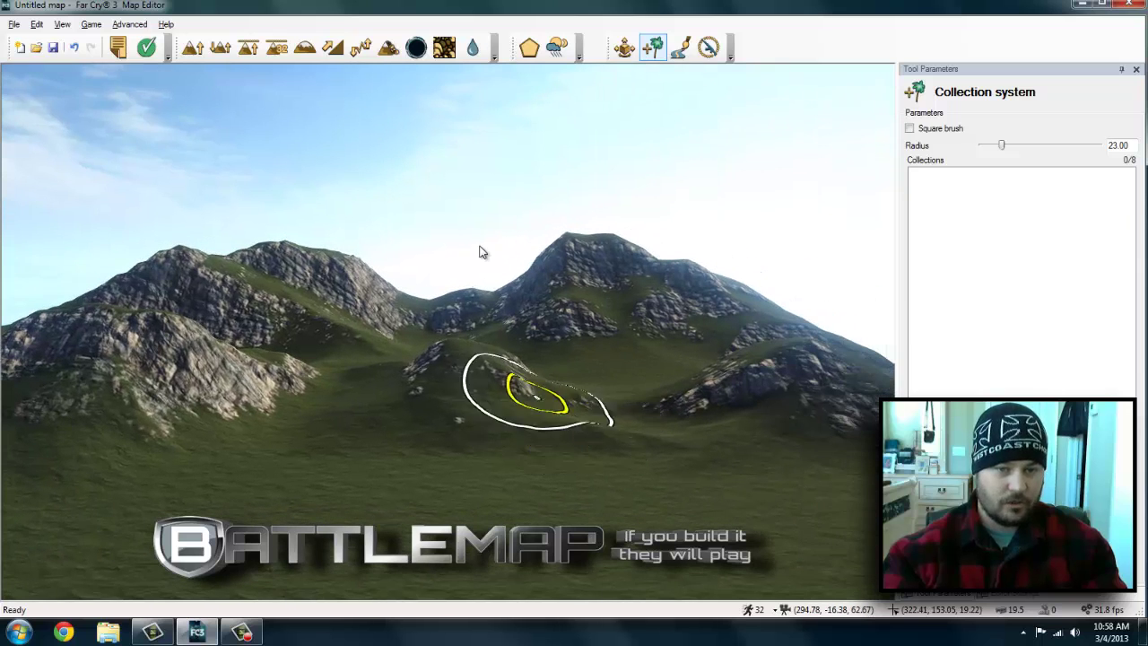
left_click(443, 54)
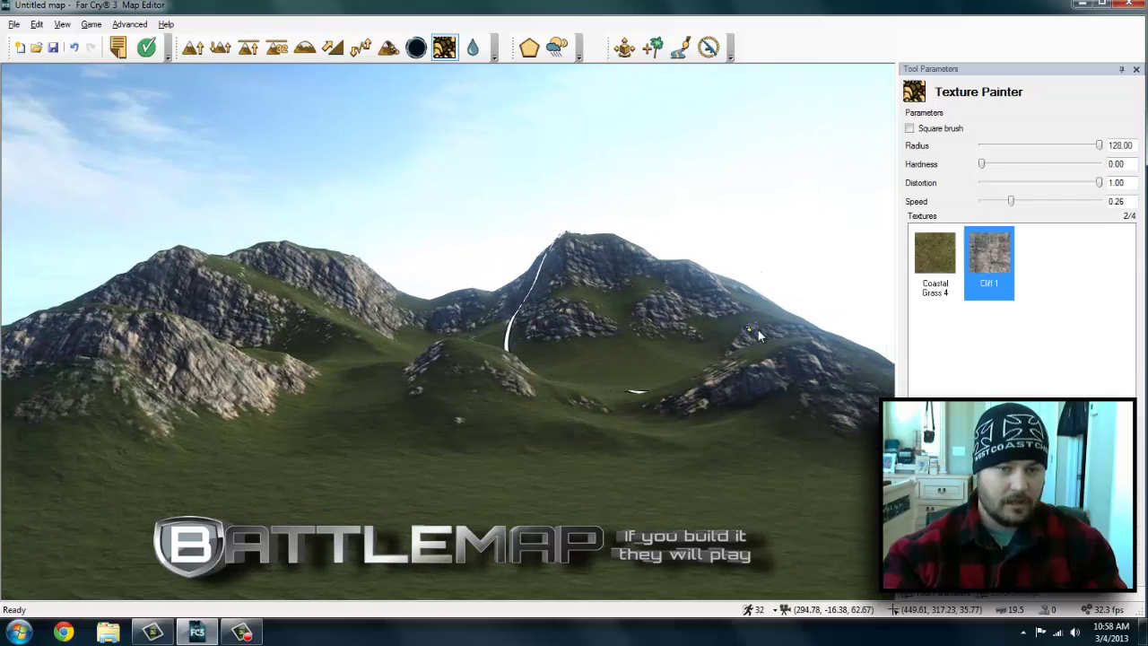
double_click(936, 258)
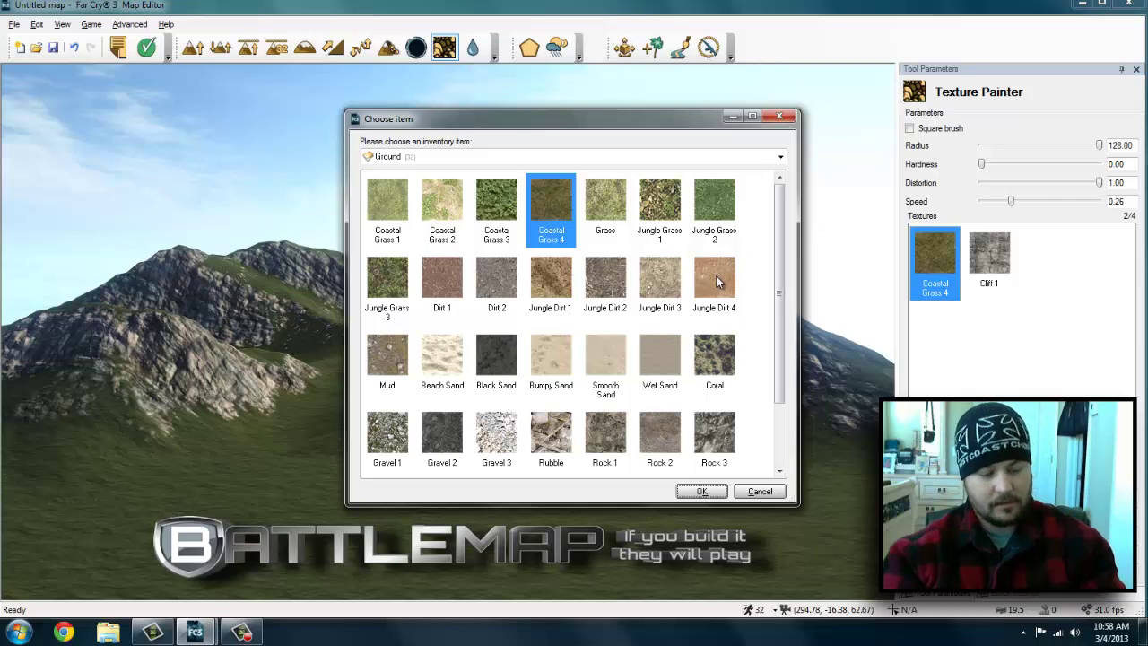
double_click(717, 280)
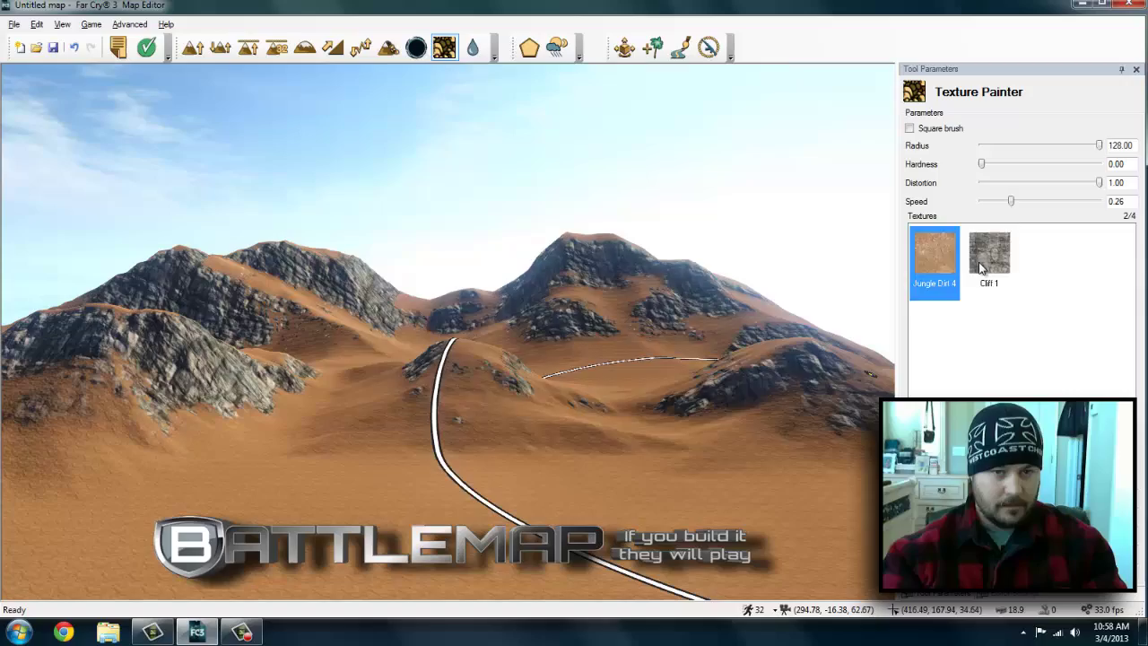
double_click(982, 267)
double_click(550, 199)
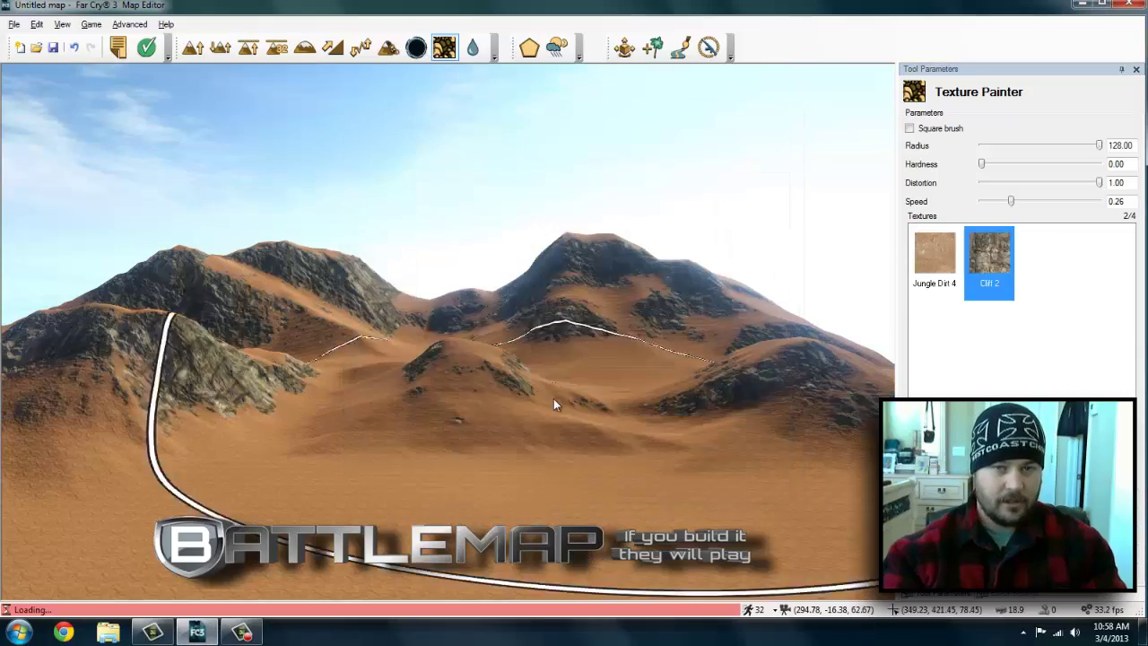
- Playtest the map from the open plain to judge the Jungle Dirt 4 and Cliff 2 textures, and return to the editor
mouse_move(553, 399)
right_mouse_down()
mouse_move(435, 428)
mouse_move(538, 400)
right_mouse_up()
key("w")
key("ctrl+g")
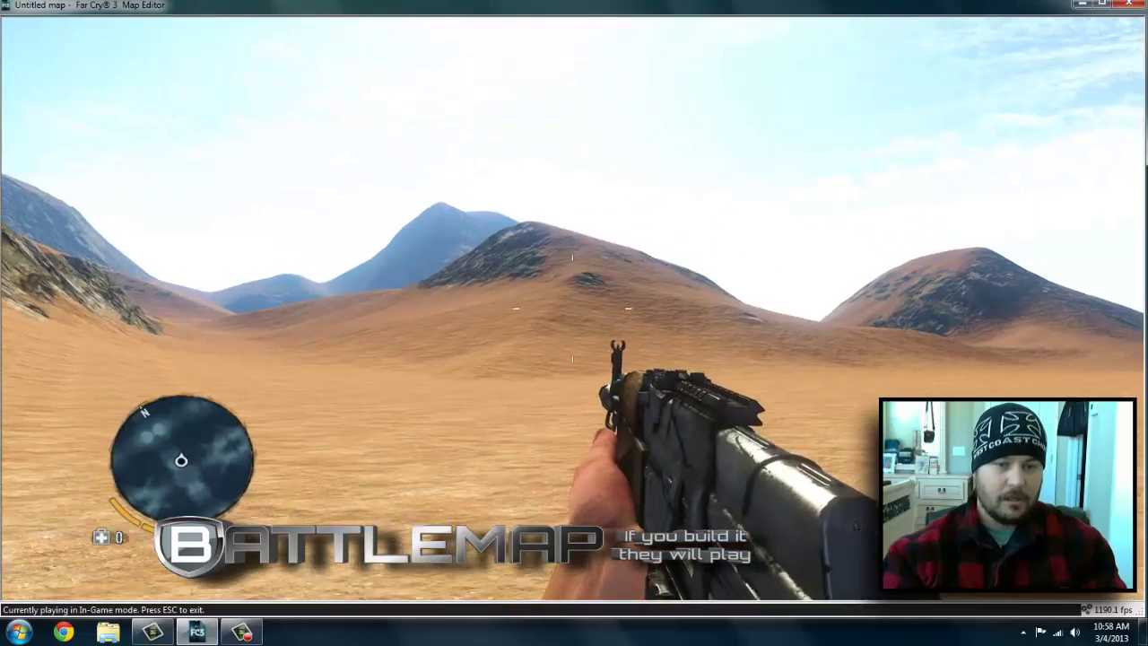
key("w")
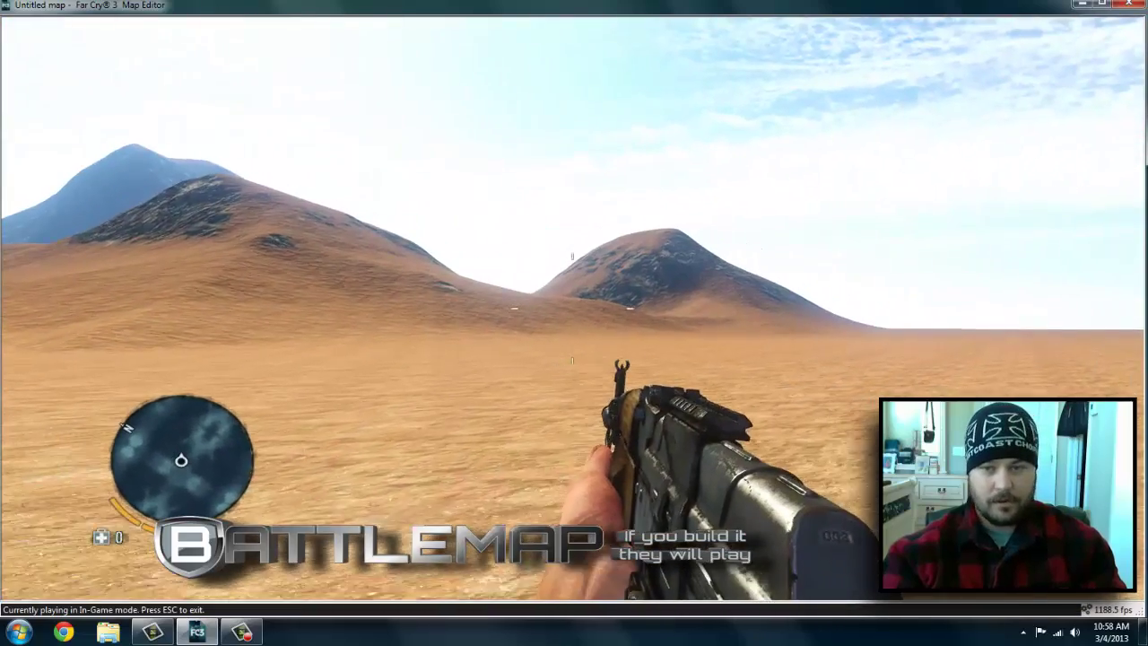
key("Escape")
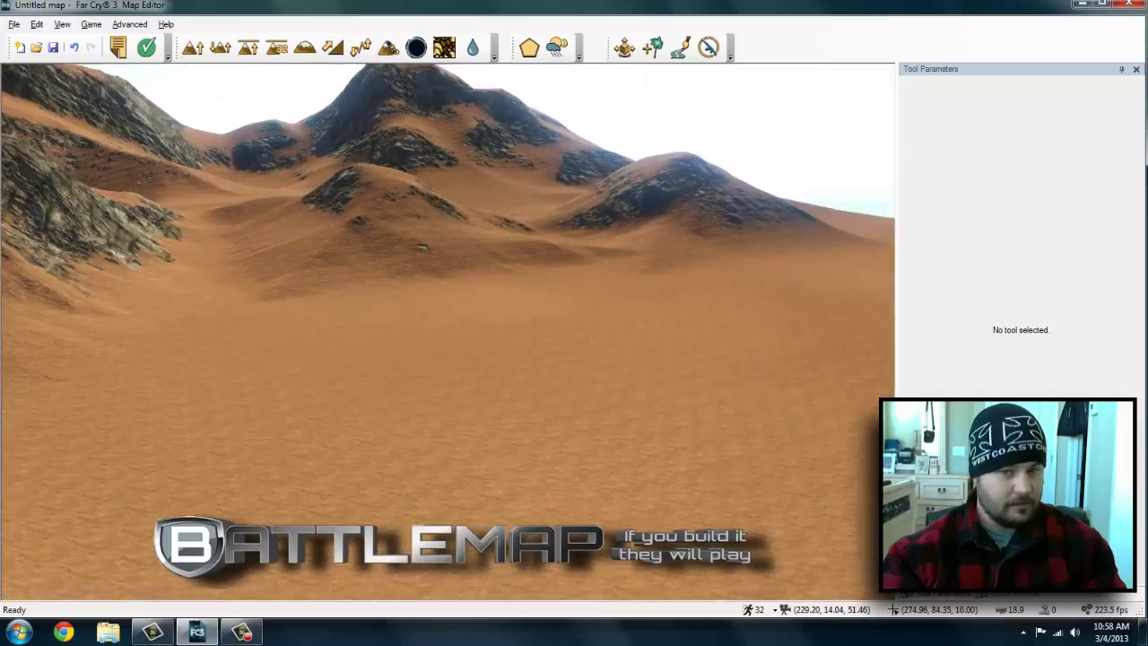
- Replace the Jungle Dirt 4 ground texture with Coral and the Cliff 2 texture with Cliff 1
key("d")
right_click_drag(448, 336, 291, 253)
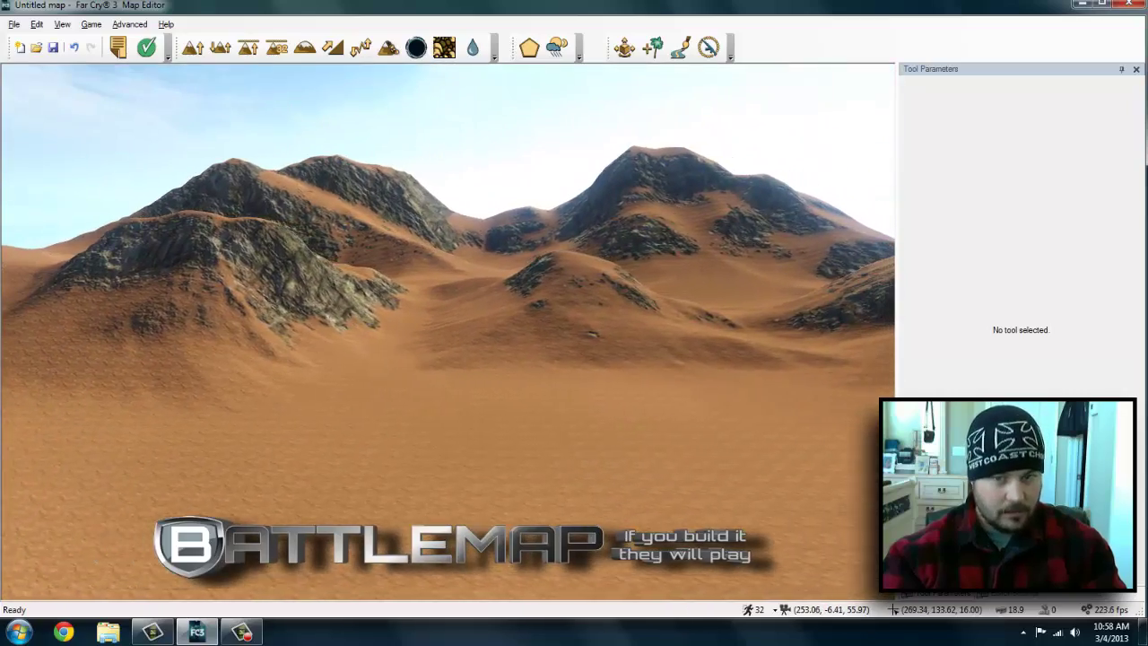
left_click(443, 47)
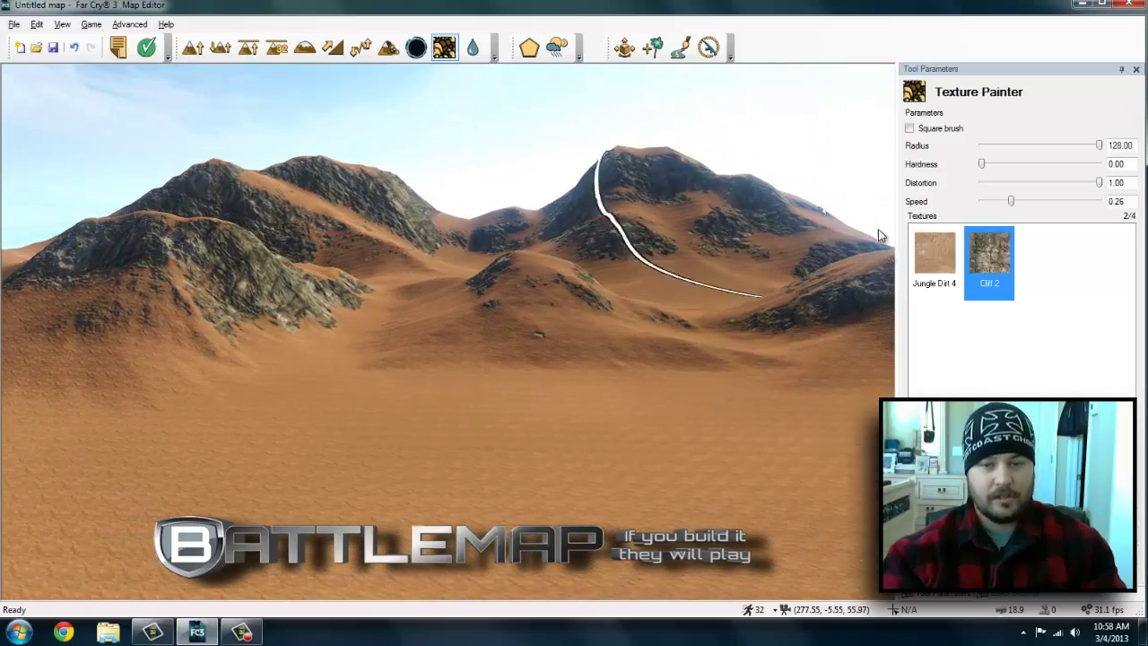
double_click(934, 256)
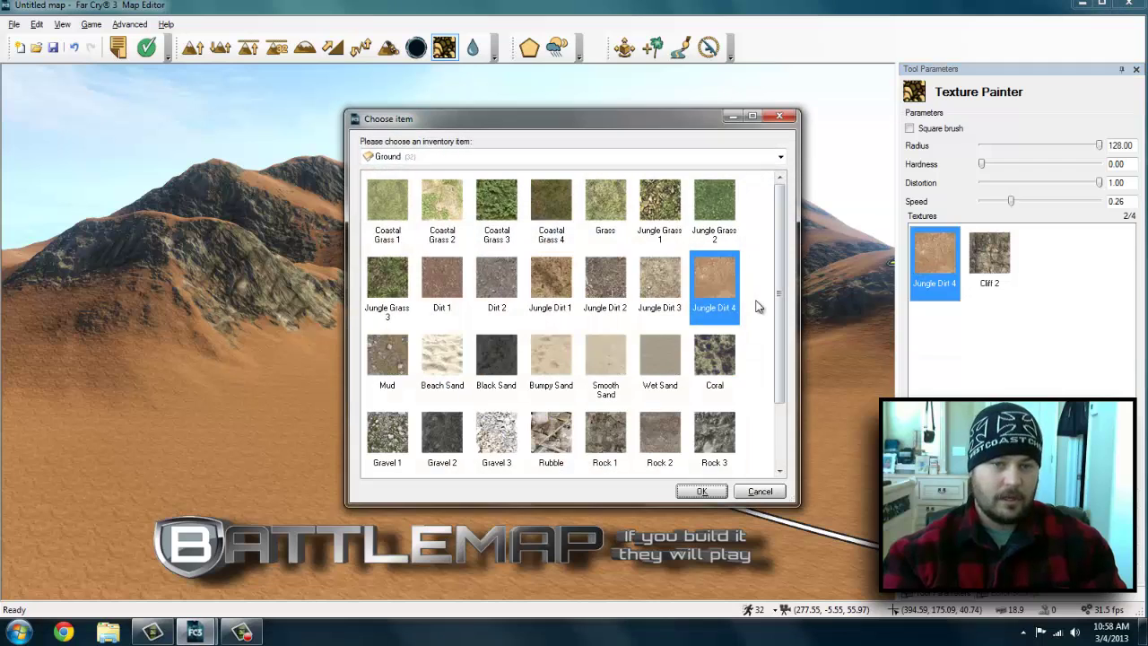
left_click_drag(780, 300, 780, 331)
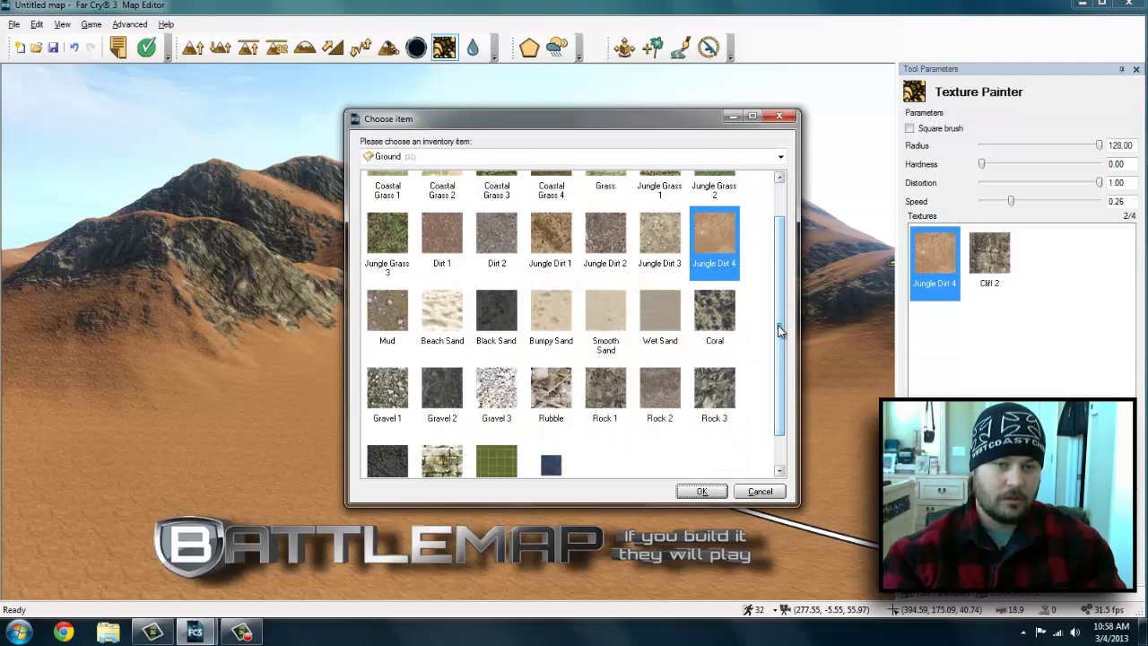
double_click(707, 318)
double_click(989, 260)
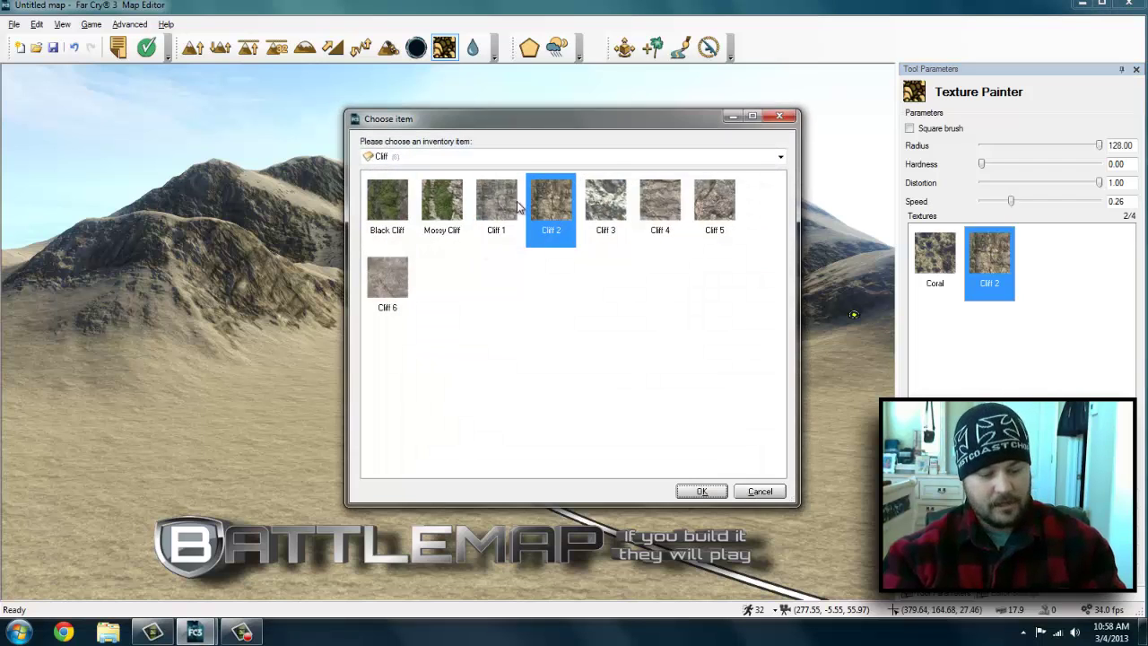
double_click(513, 211)
- Playtest the map to judge the Coral and Cliff 1 textures at ground level, and review the mountains from above in the editor
right_click_drag(514, 215, 546, 386)
key("w")
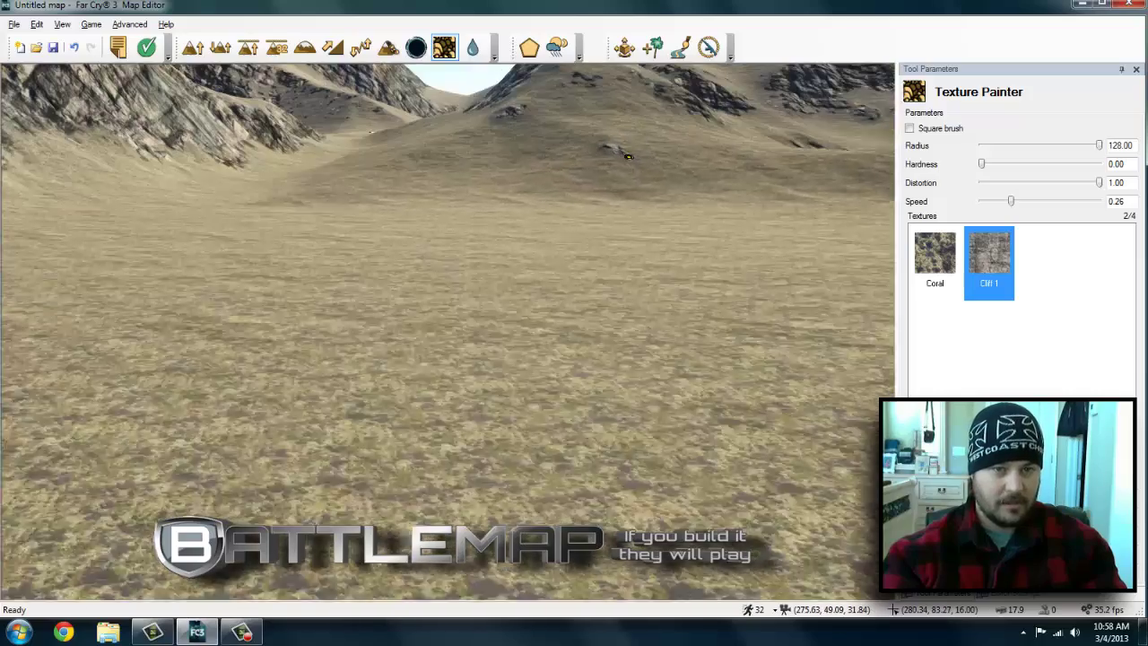
right_click_drag(449, 386, 449, 332)
key("ctrl+g")
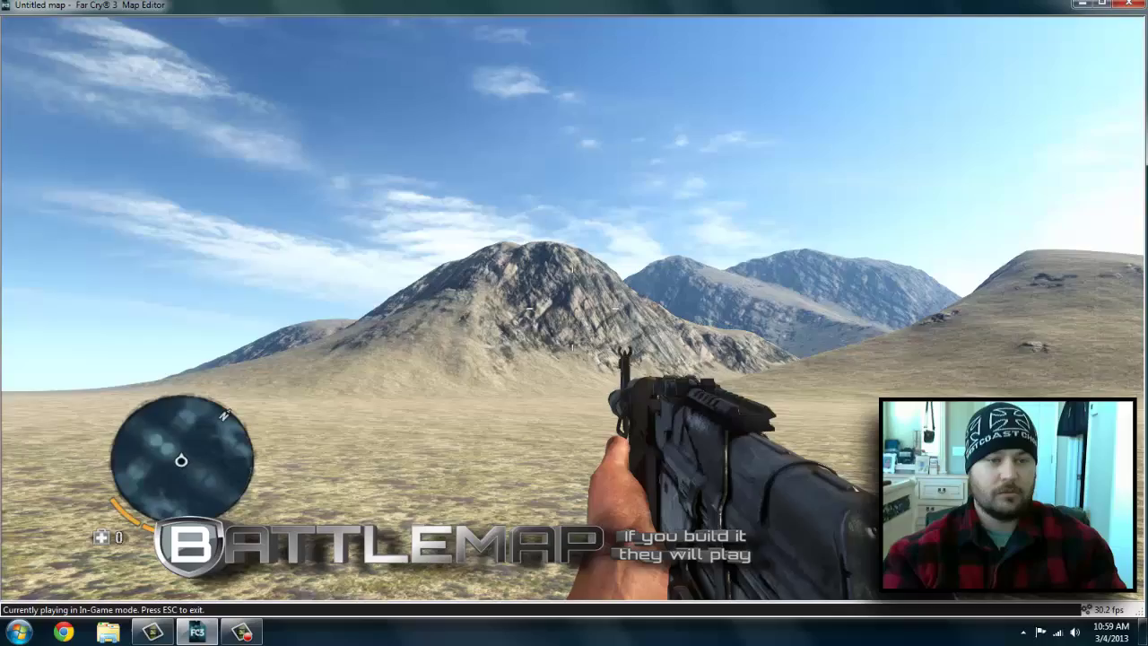
key("Escape")
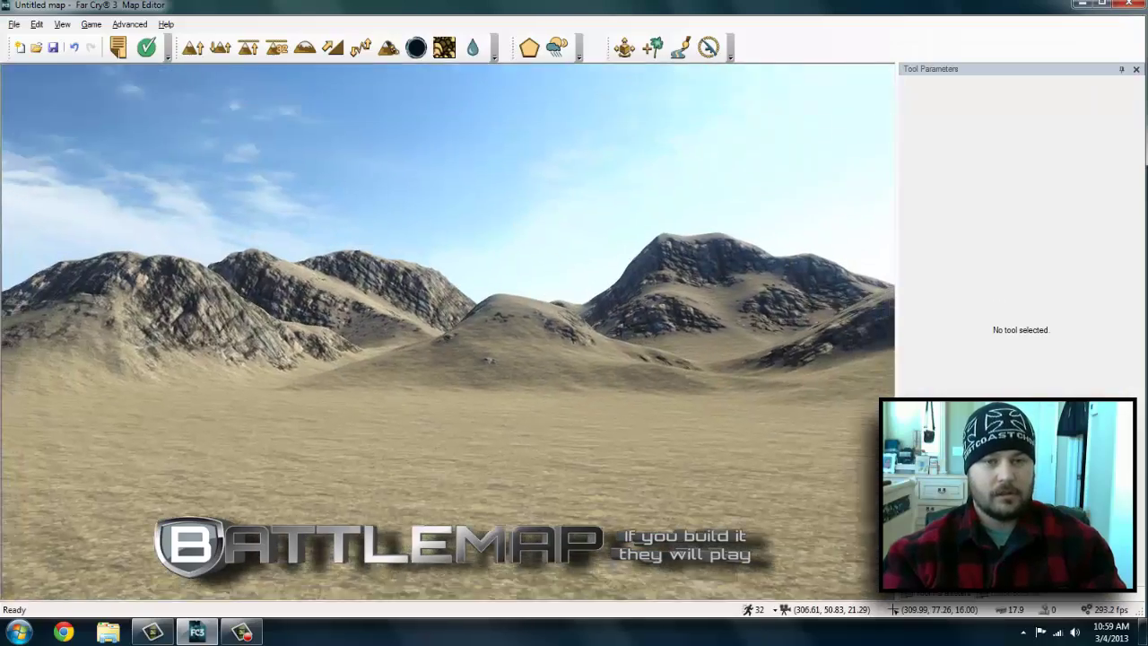
key("s")
right_click_drag(449, 332, 471, 287)
key("w")
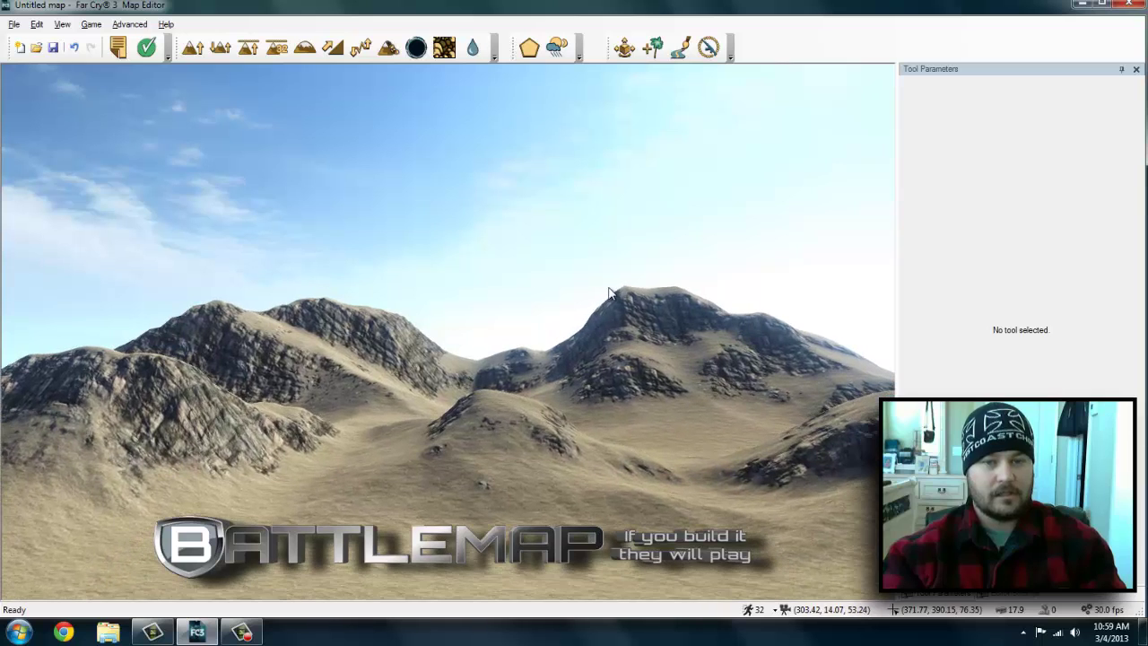
right_click_drag(613, 291, 604, 293)
right_click_drag(464, 245, 450, 332)
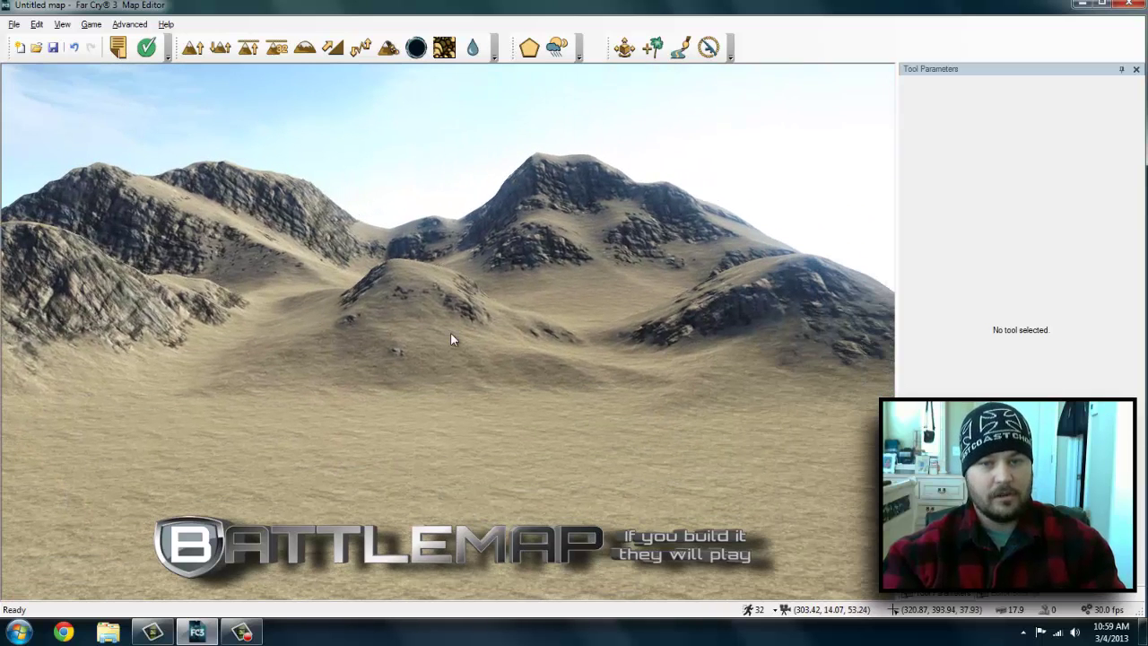